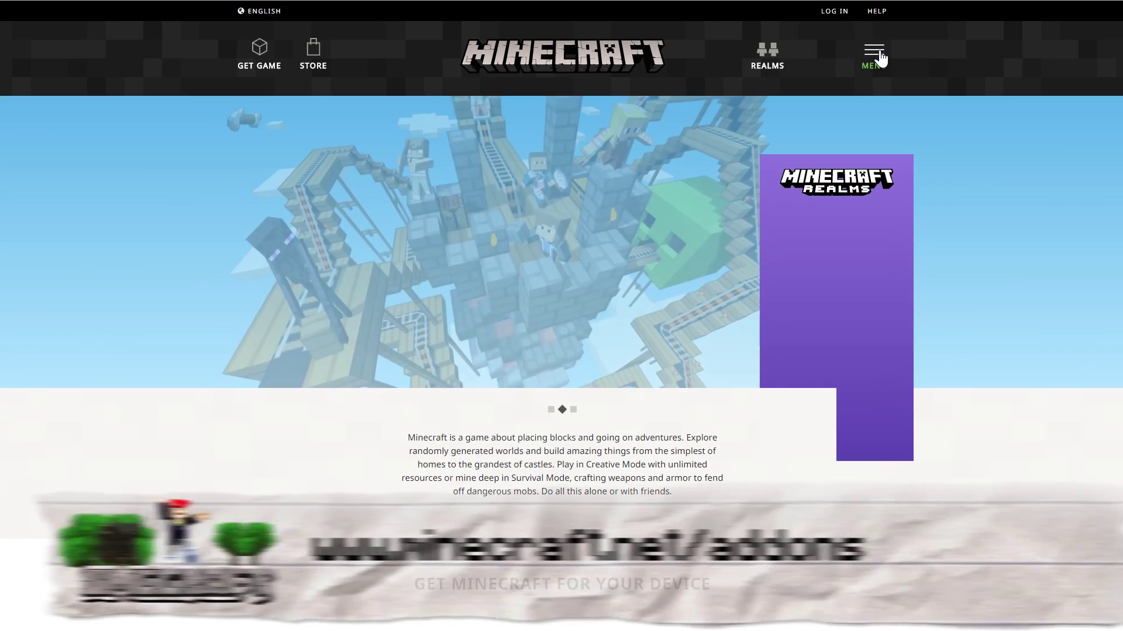
Open the Add-Ons page and pick Windows 10 in the Installation Instructions platform dropdown.
{"action": "left_click", "coordinate": [760, 191]}
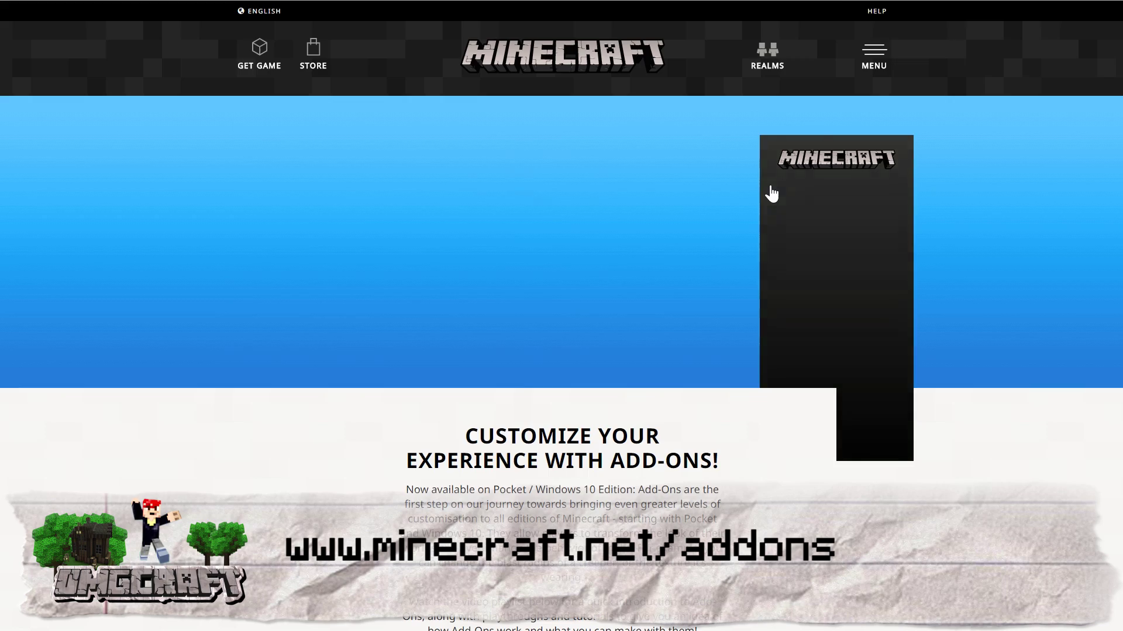
{"action": "scroll", "coordinate": [646, 228], "scroll_direction": "down", "scroll_amount": 1}
{"action": "scroll", "coordinate": [648, 223], "scroll_direction": "down", "scroll_amount": 15}
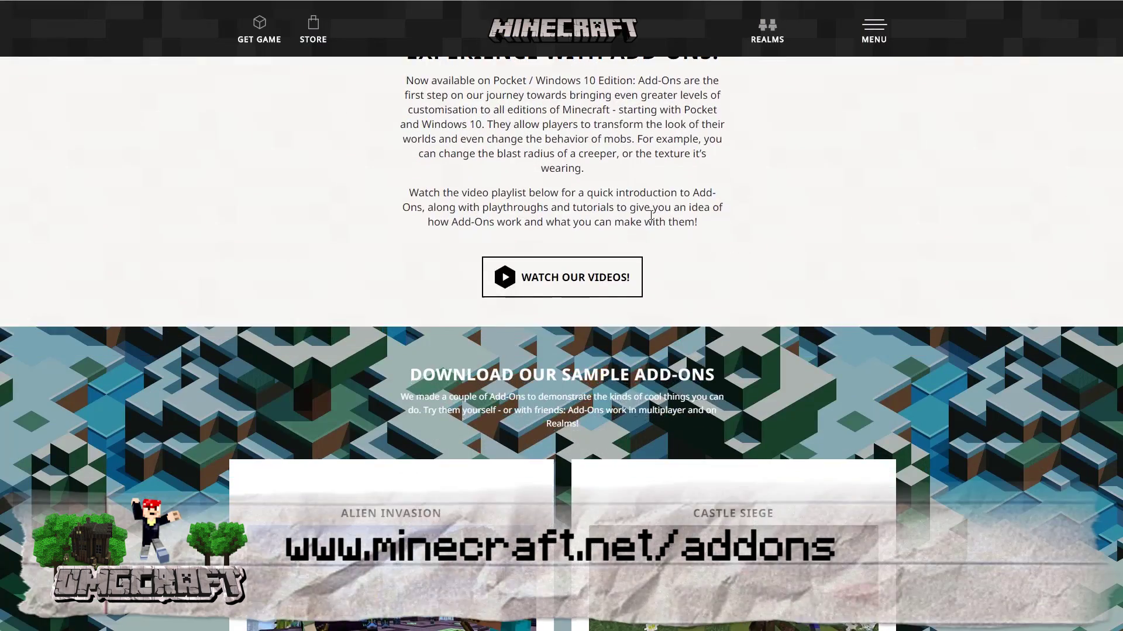
{"action": "scroll", "coordinate": [633, 274], "scroll_direction": "down", "scroll_amount": 2}
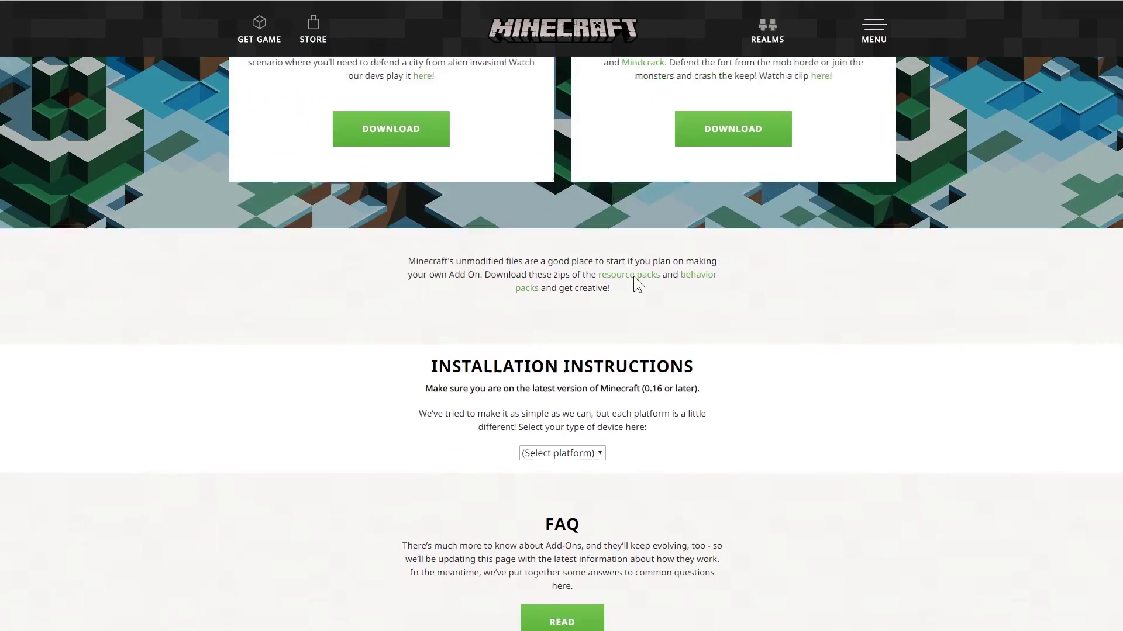
{"action": "left_click", "coordinate": [567, 353]}
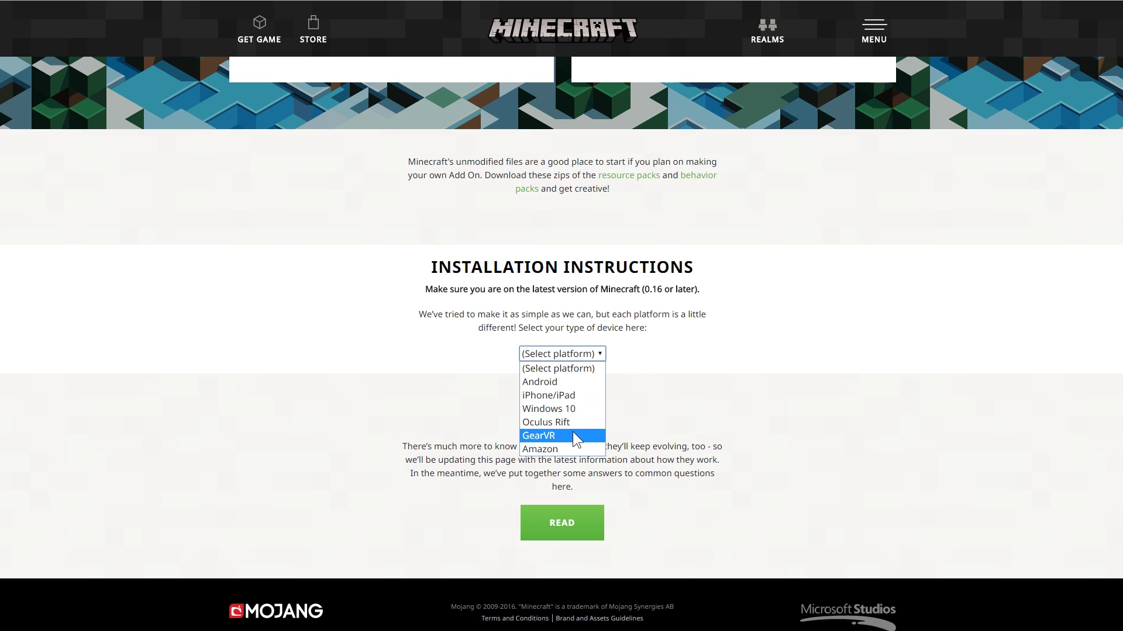
{"action": "left_click", "coordinate": [567, 409]}
Highlight the McWorld and .McPack file types in the Windows 10 instructions.
{"action": "scroll", "coordinate": [819, 345], "scroll_direction": "down", "scroll_amount": 1}
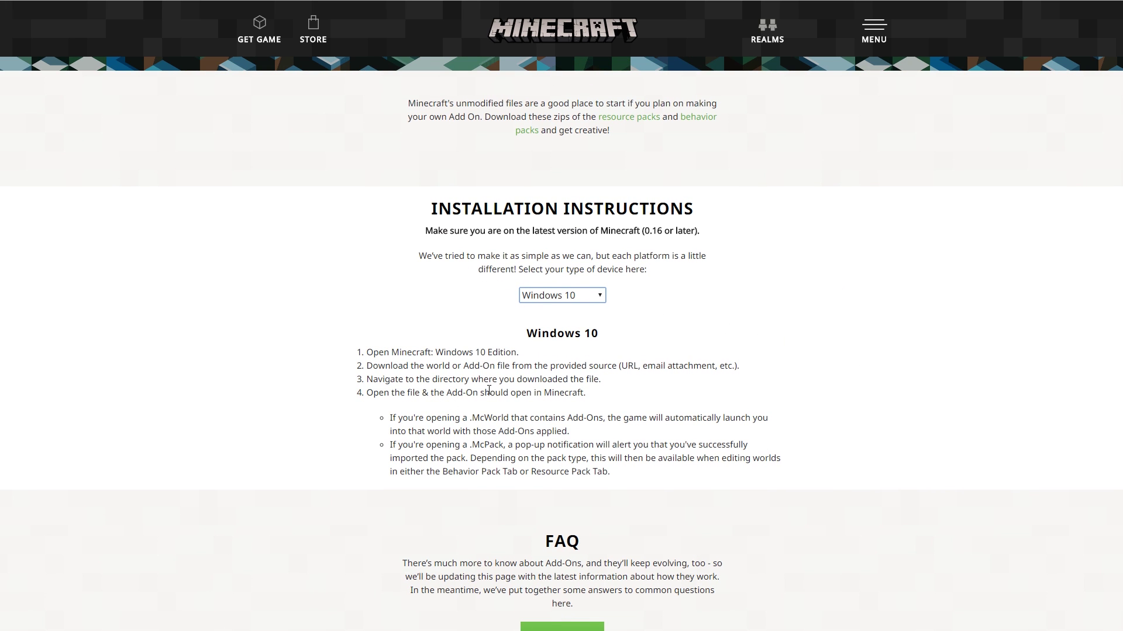
{"action": "scroll", "coordinate": [549, 342], "scroll_direction": "down", "scroll_amount": 2}
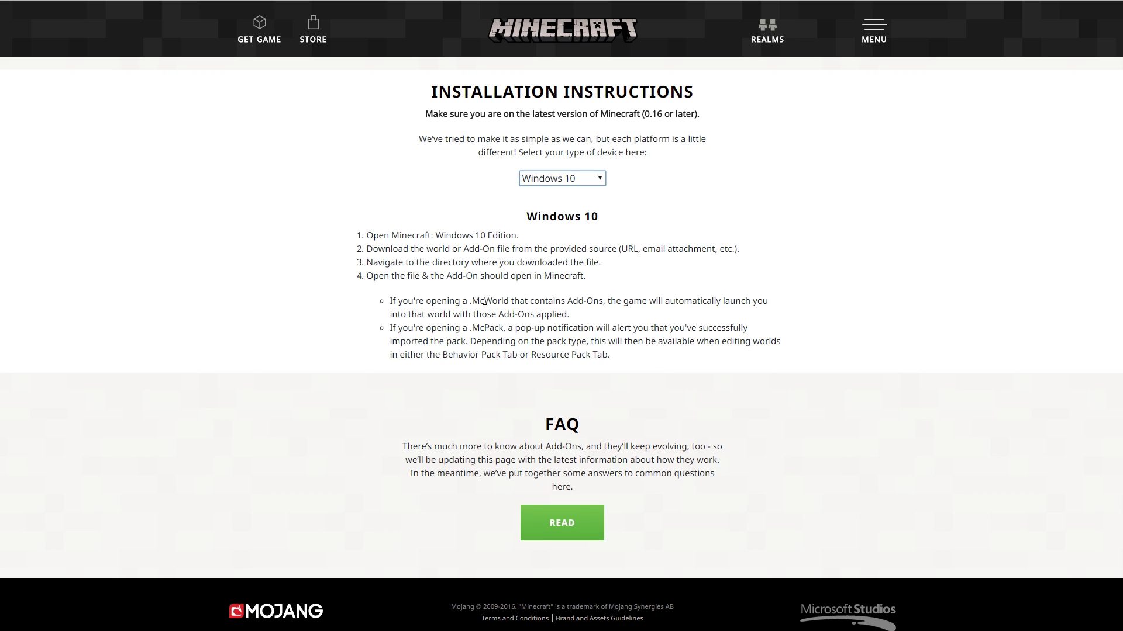
{"action": "left_click", "coordinate": [483, 301]}
{"action": "double_click", "coordinate": [483, 301]}
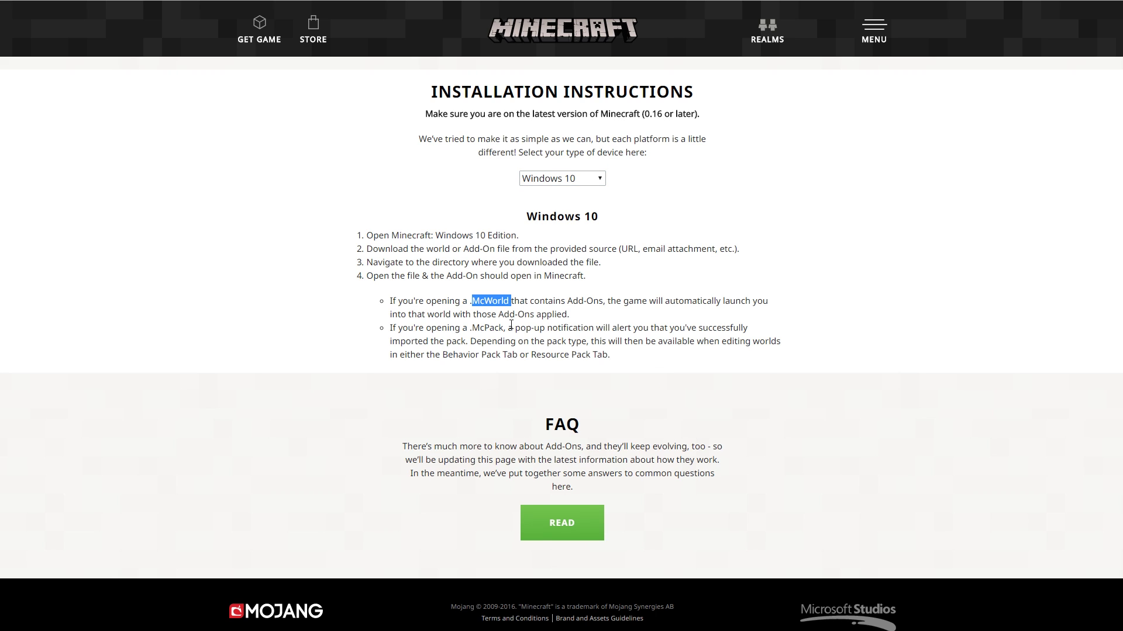
{"action": "left_click_drag", "start_coordinate": [470, 328], "coordinate": [506, 328]}
{"action": "left_click", "coordinate": [591, 329]}
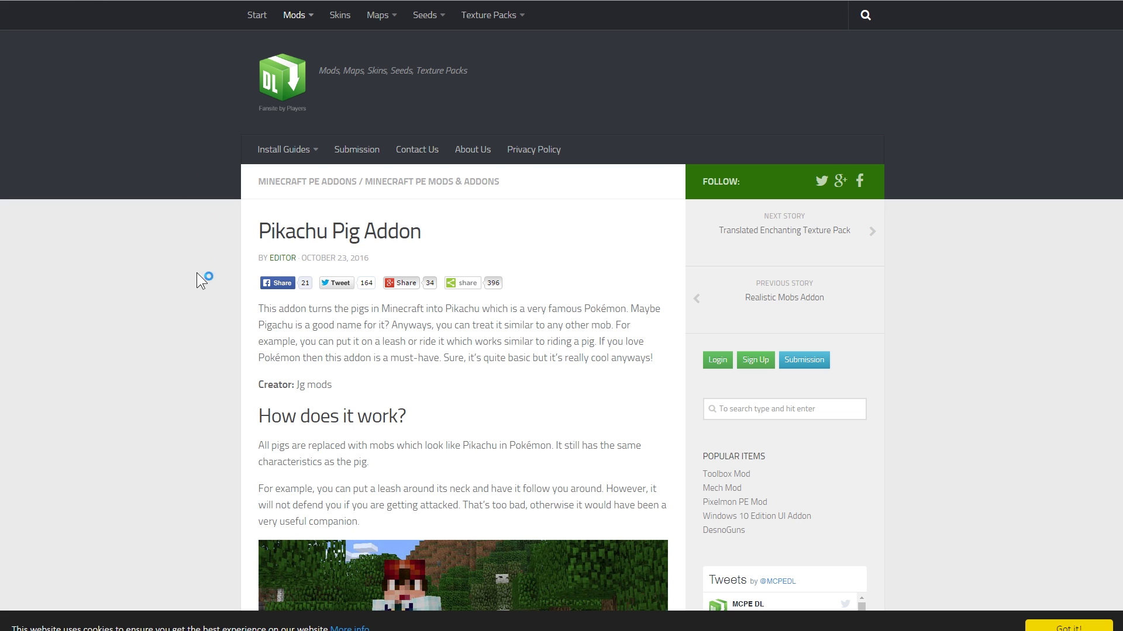
Highlight the Pikachu Pig Addon title and the resource_packs install folder in the article.
{"action": "scroll", "coordinate": [189, 288], "scroll_direction": "down", "scroll_amount": 2}
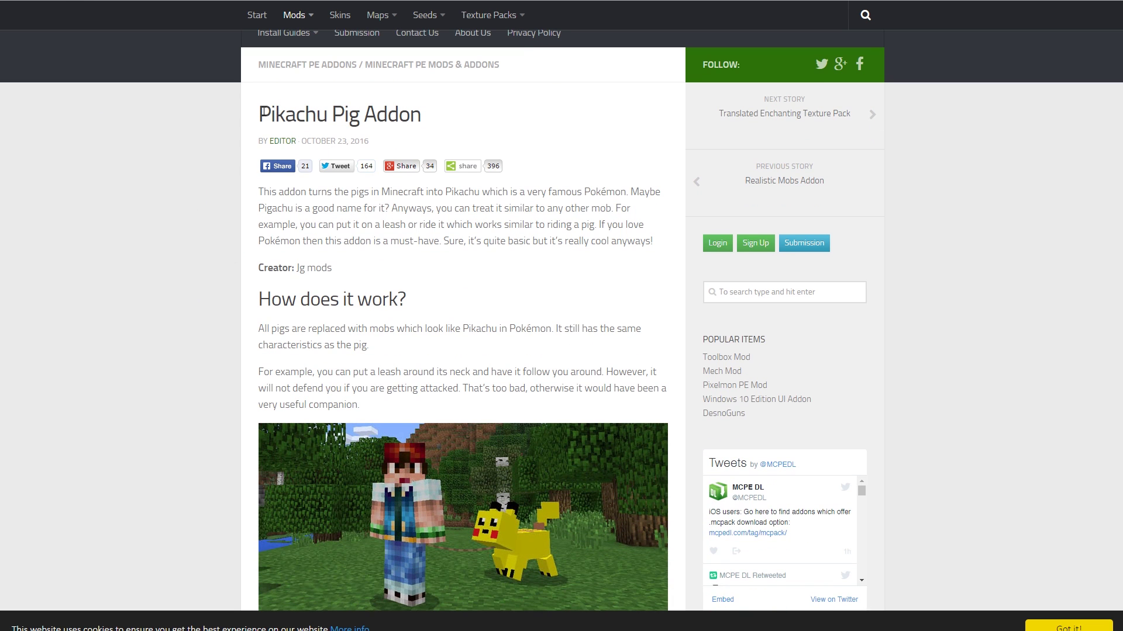
{"action": "left_click_drag", "start_coordinate": [264, 110], "coordinate": [376, 106]}
{"action": "left_click", "coordinate": [456, 118]}
{"action": "scroll", "coordinate": [464, 354], "scroll_direction": "down", "scroll_amount": 15}
{"action": "scroll", "coordinate": [461, 346], "scroll_direction": "up", "scroll_amount": 2}
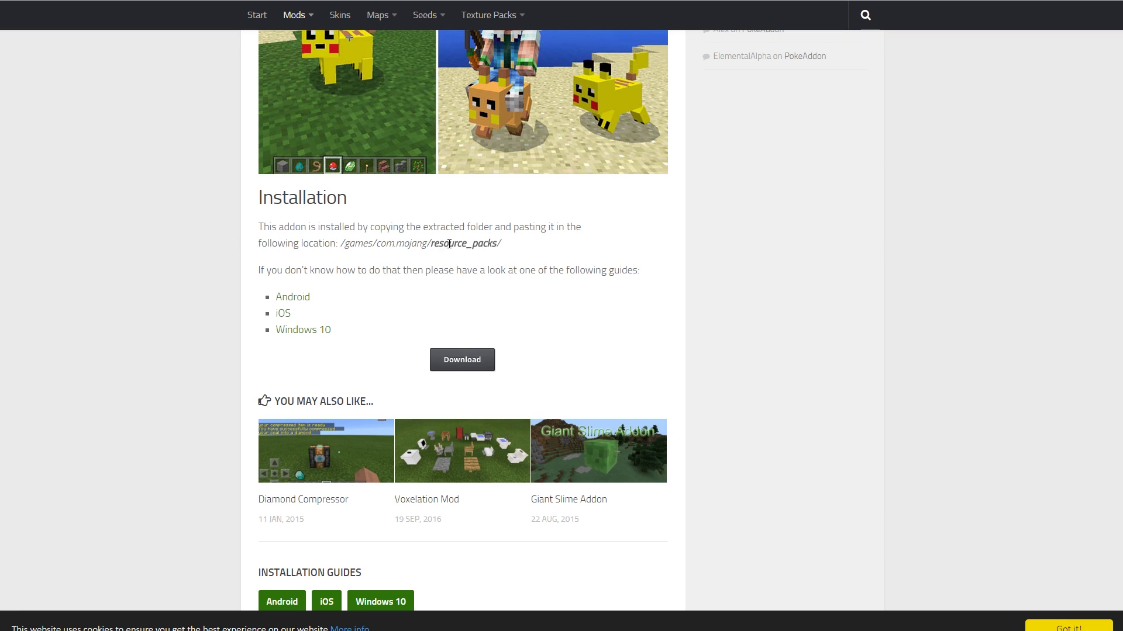
{"action": "double_click", "coordinate": [448, 244]}
{"action": "left_click", "coordinate": [448, 248]}
Open a new This PC File Explorer window with Win+E and move it up-left.
{"action": "scroll", "coordinate": [450, 269], "scroll_direction": "up", "scroll_amount": 4}
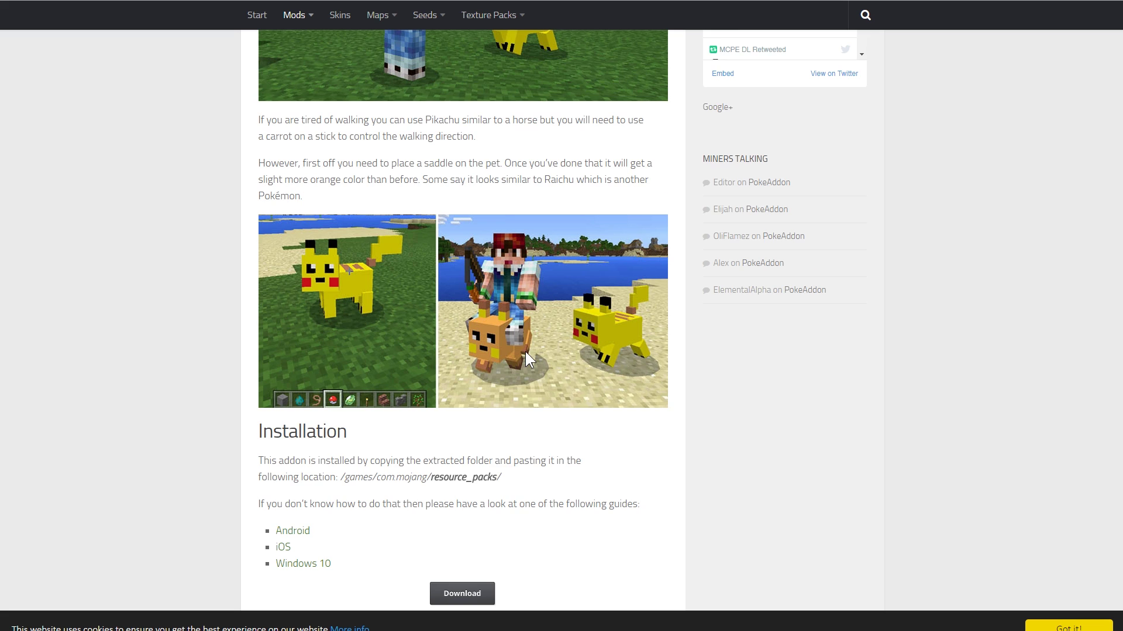
{"action": "scroll", "coordinate": [525, 352], "scroll_direction": "up", "scroll_amount": 10}
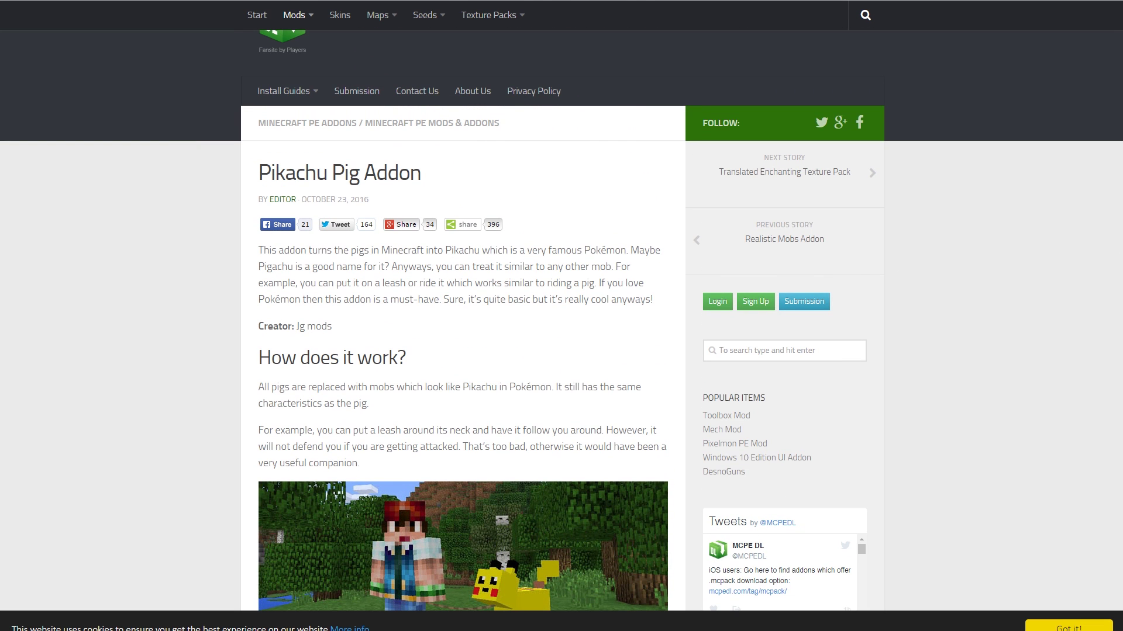
{"action": "key", "text": "super+e"}
{"action": "left_click_drag", "start_coordinate": [950, 65], "coordinate": [609, 37]}
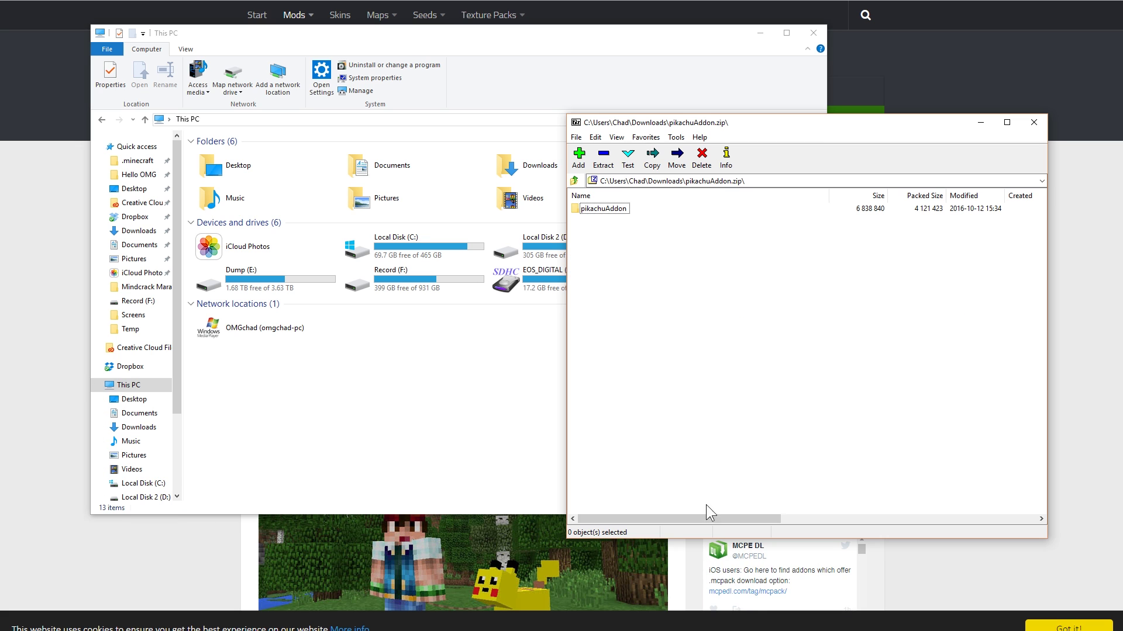
Browse the pikachuAddon folder in the zip, return to its top level, then switch to This PC.
{"action": "double_click", "coordinate": [574, 209]}
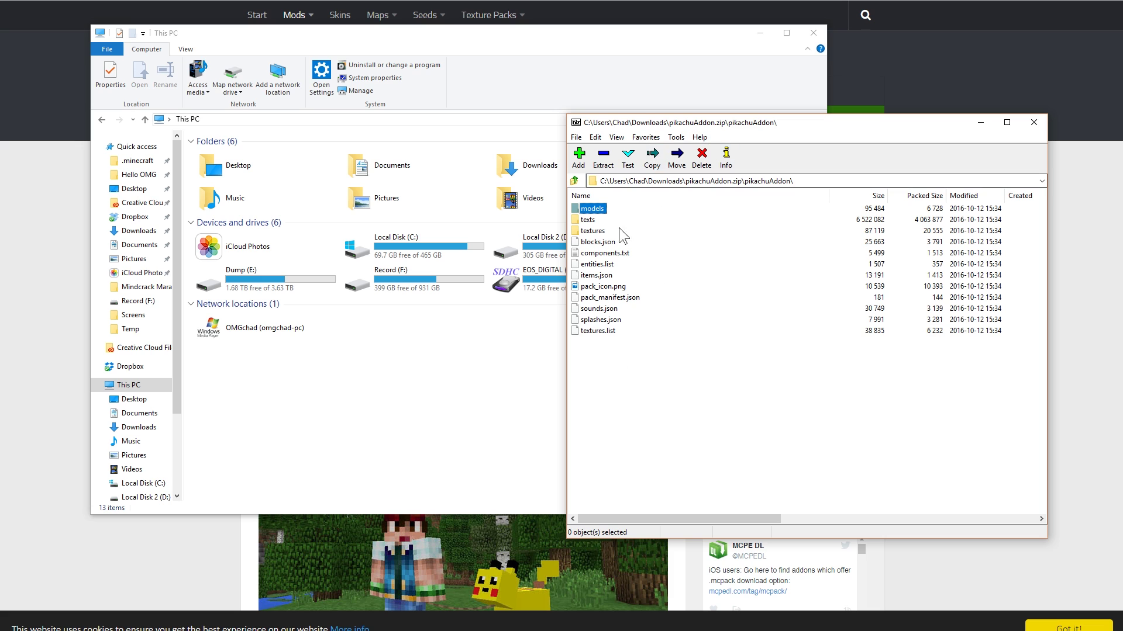
{"action": "left_click", "coordinate": [574, 180]}
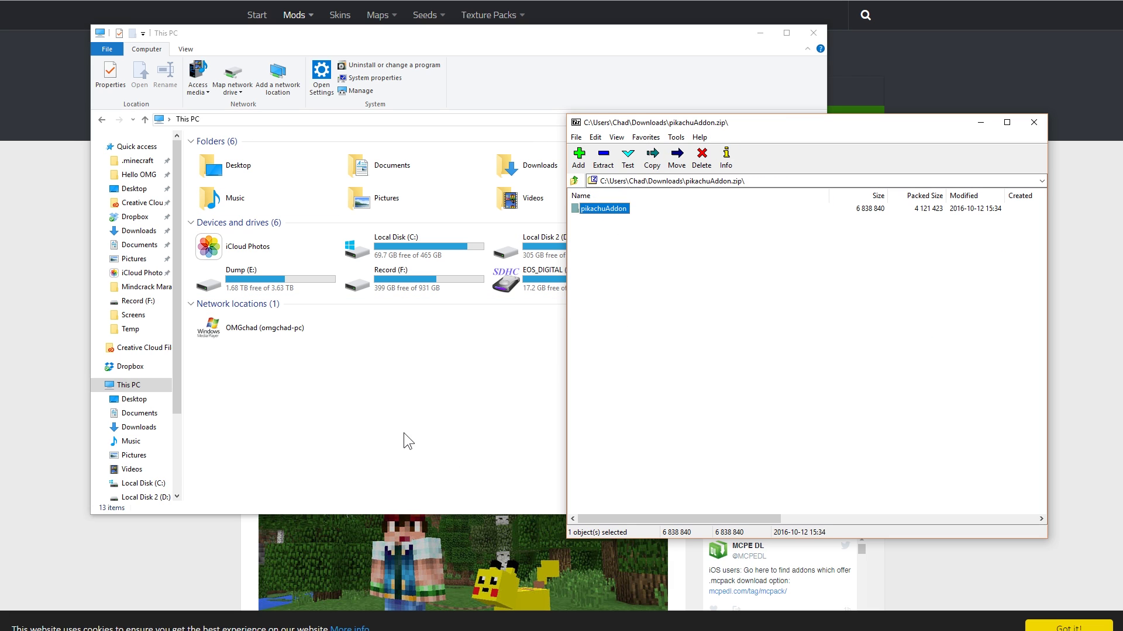
{"action": "left_click", "coordinate": [336, 471]}
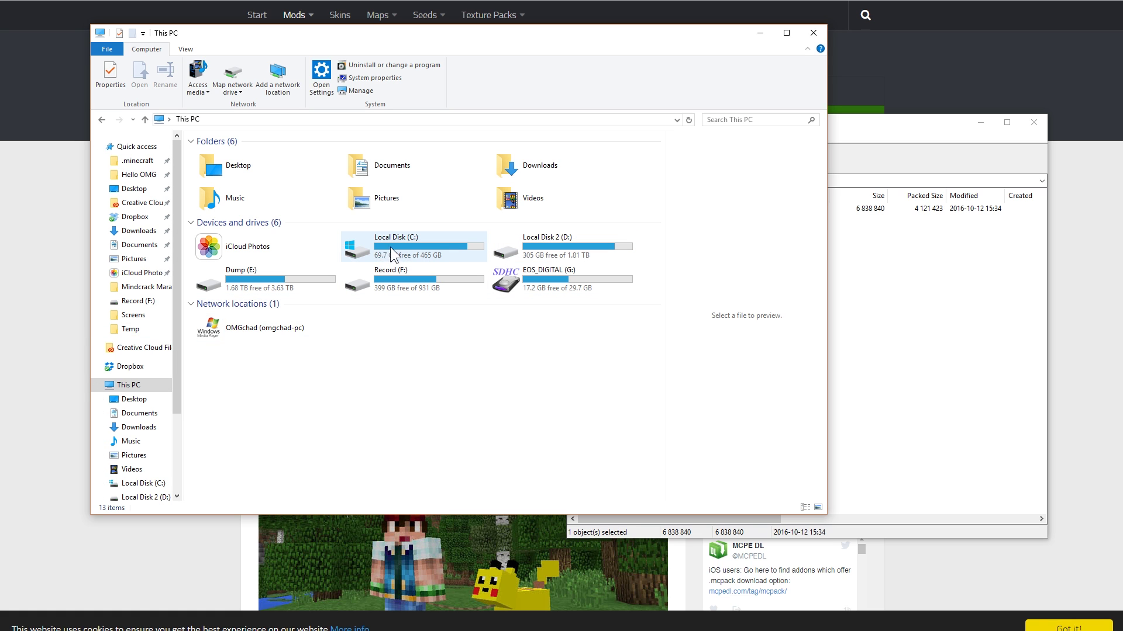
Navigate to C:\Users and start editing the address bar.
{"action": "double_click", "coordinate": [360, 250]}
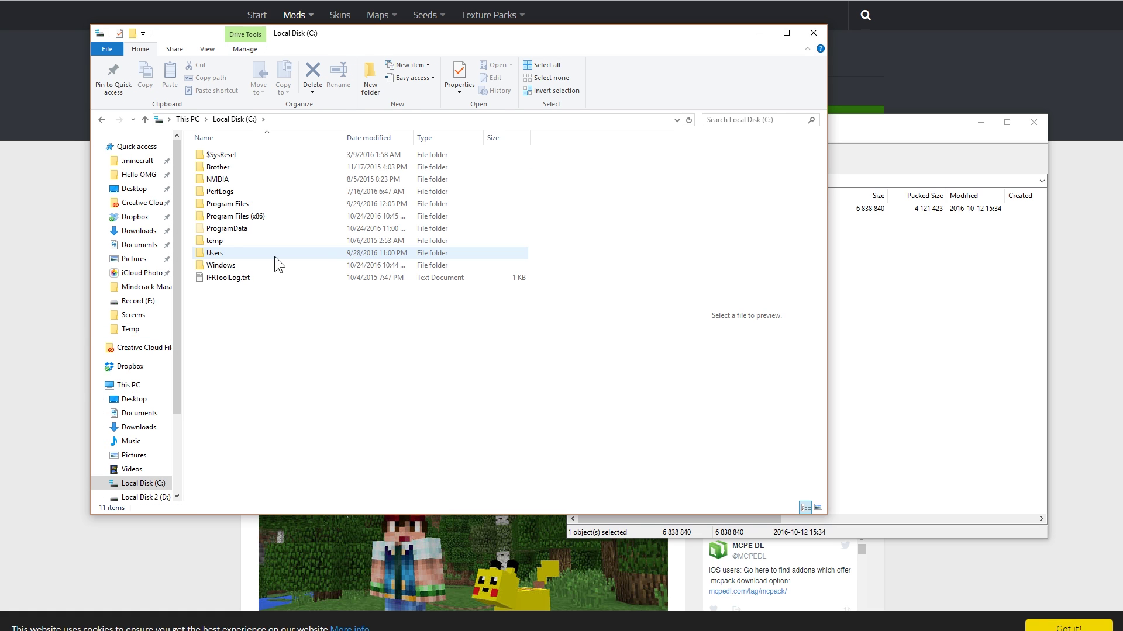
{"action": "left_click", "coordinate": [200, 253]}
{"action": "double_click", "coordinate": [200, 255]}
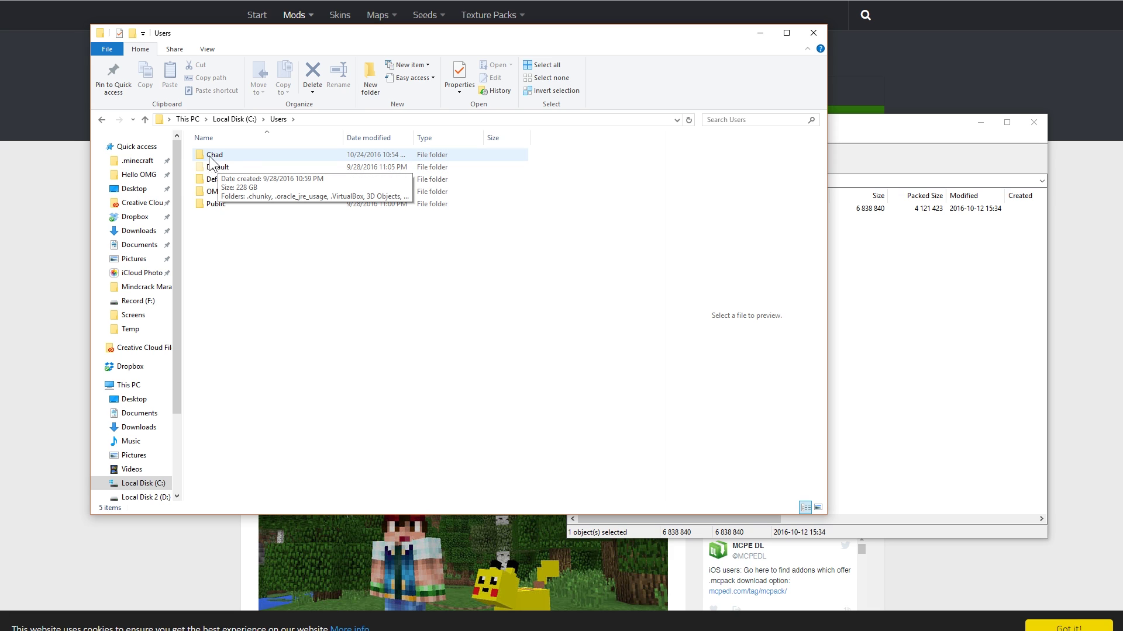
{"action": "left_click", "coordinate": [321, 119]}
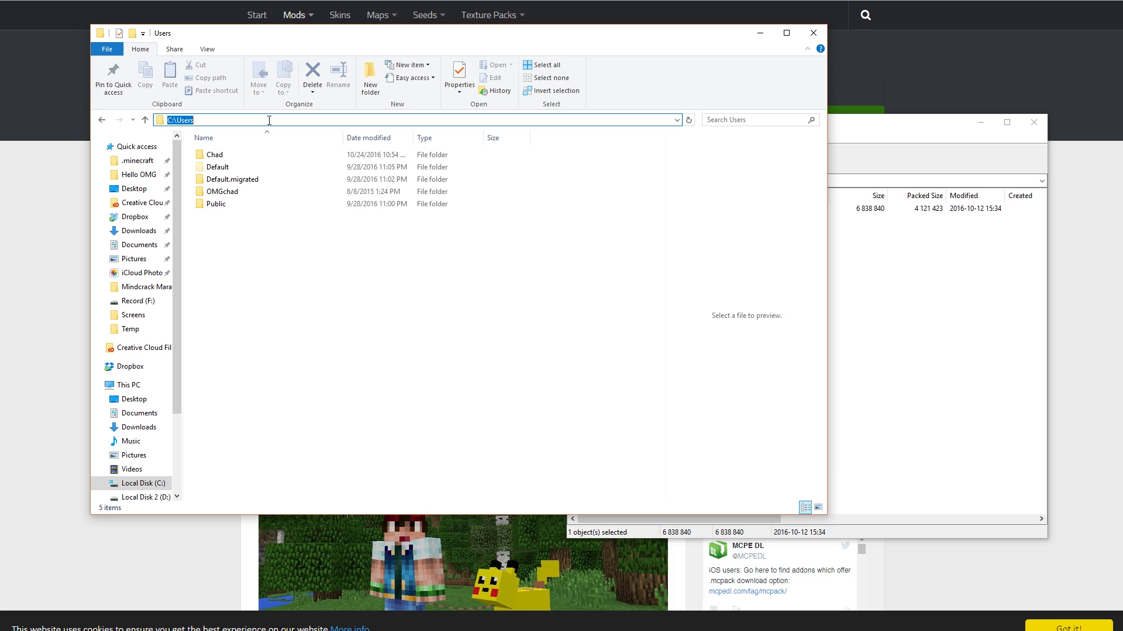
Paste the resource_packs path, swap the Name of User placeholder for the Windows username, and go there.
{"action": "type", "text": "C:\\Users\\Name of User\\AppData\\Local\\Packages\\Microsoft.MinecraftUWP_8wekyb3d8bbwe\\LocalState\\games\\com.mojang\\resource_packs"}
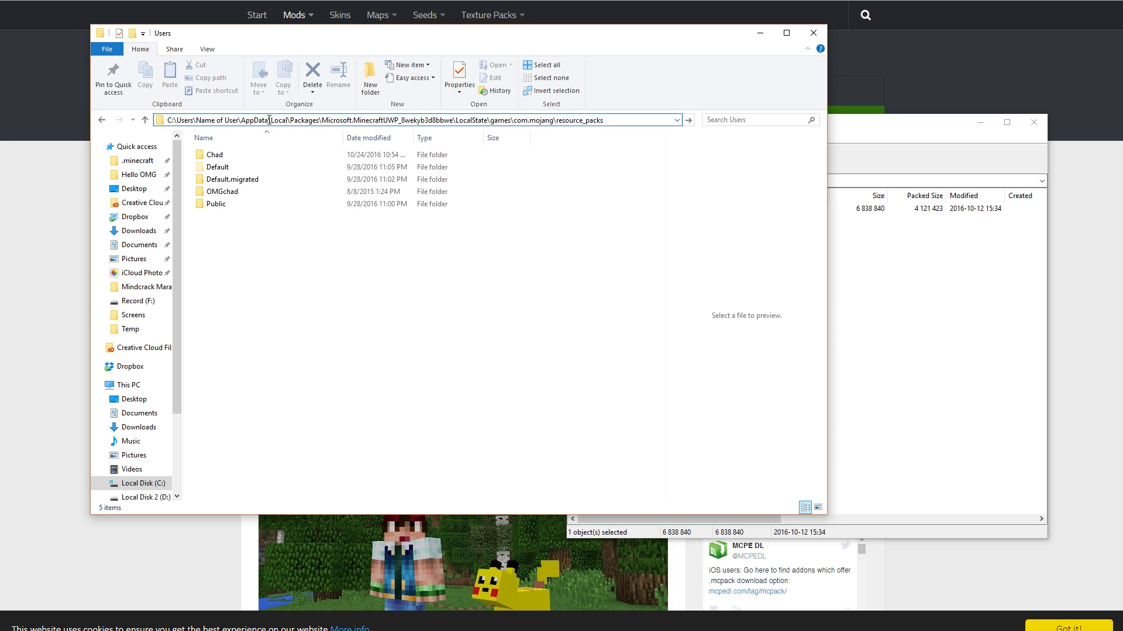
{"action": "left_click_drag", "start_coordinate": [171, 119], "coordinate": [604, 120]}
{"action": "left_click", "coordinate": [224, 120]}
{"action": "left_click_drag", "start_coordinate": [196, 120], "coordinate": [238, 114]}
{"action": "type", "text": "Chad"}
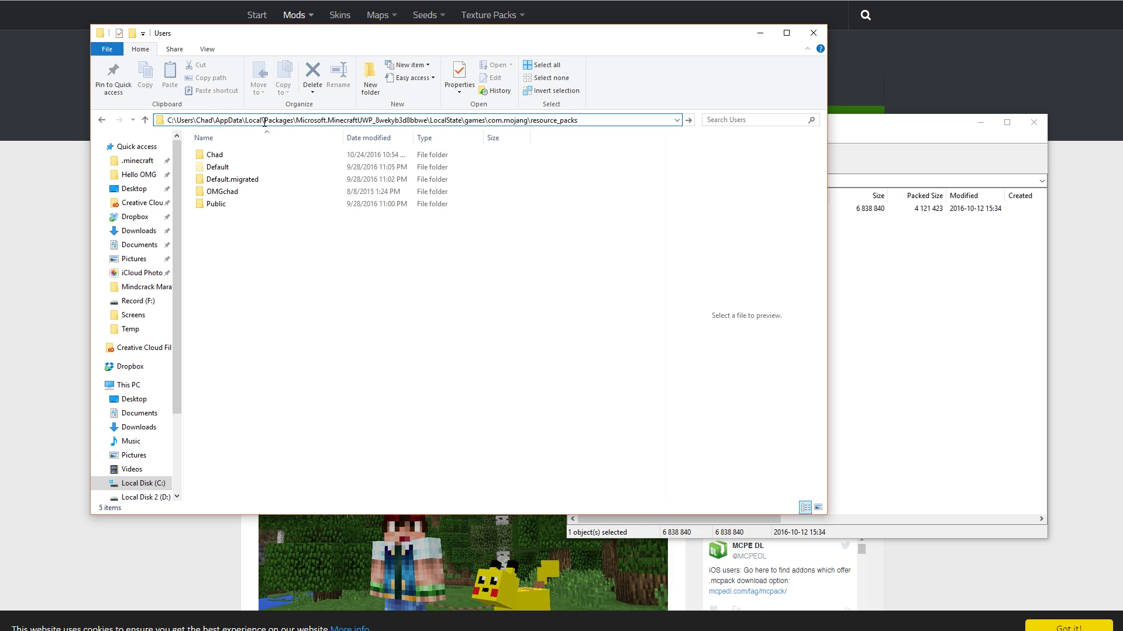
{"action": "left_click_drag", "start_coordinate": [297, 120], "coordinate": [434, 120]}
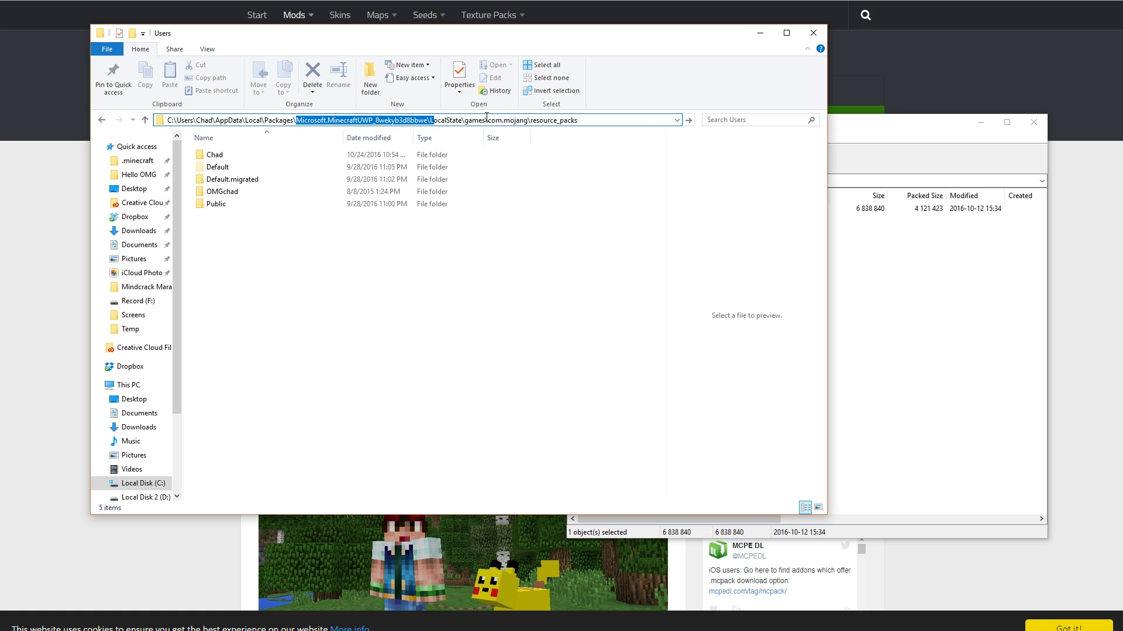
{"action": "left_click", "coordinate": [637, 121]}
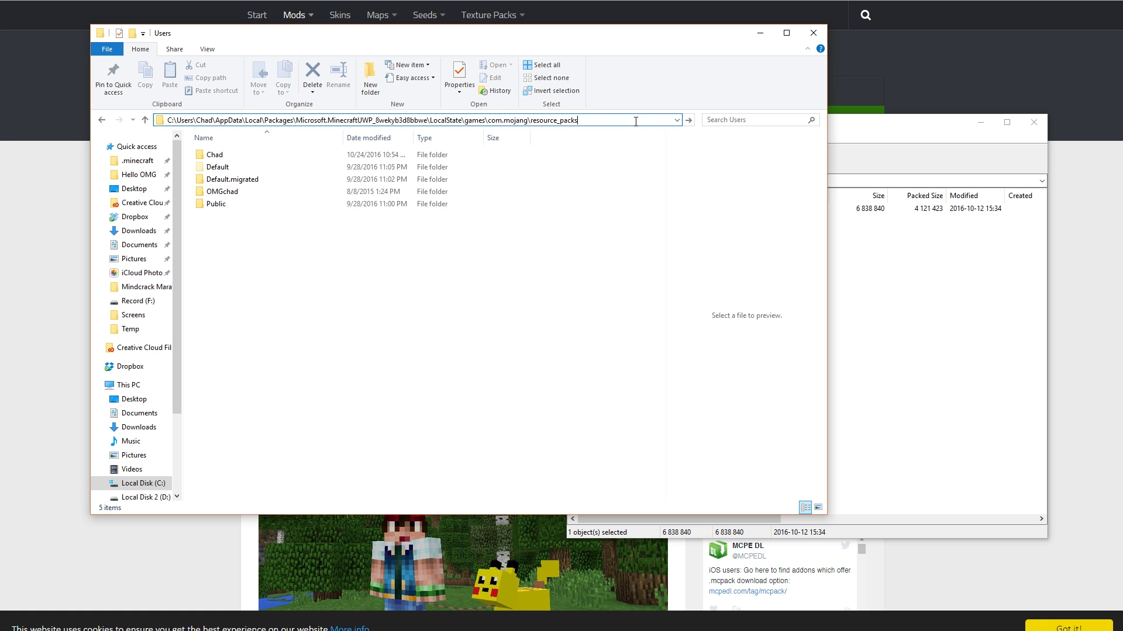
{"action": "key", "text": "Return"}
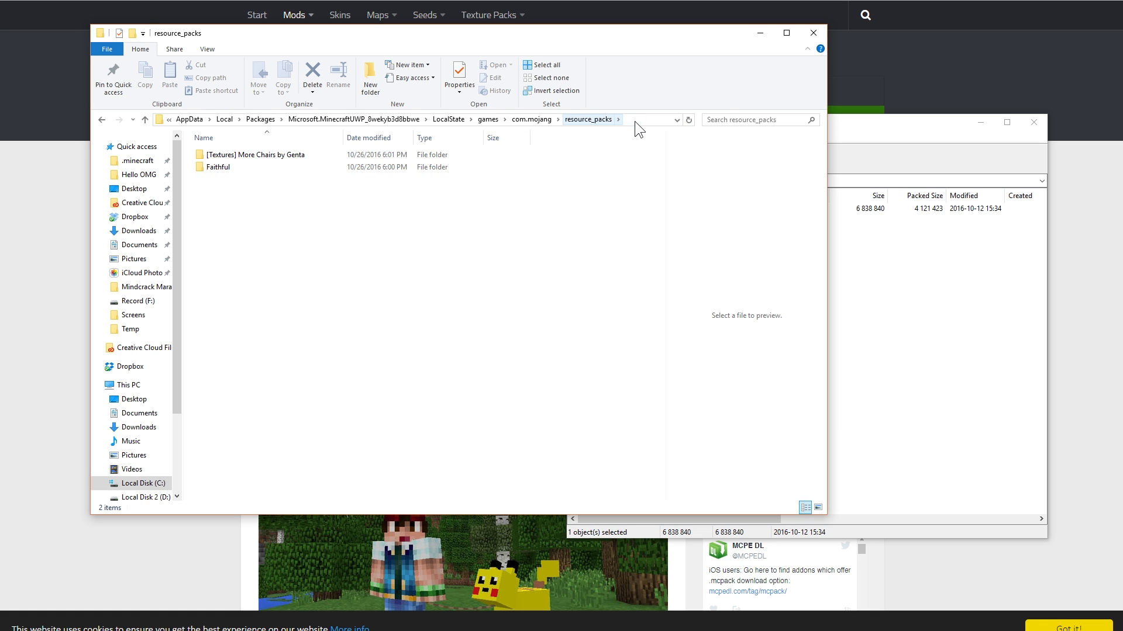
Go up to com.mojang and point out behavior_packs, minecraftpe, minecraftWorlds and resource_packs.
{"action": "left_click", "coordinate": [531, 119]}
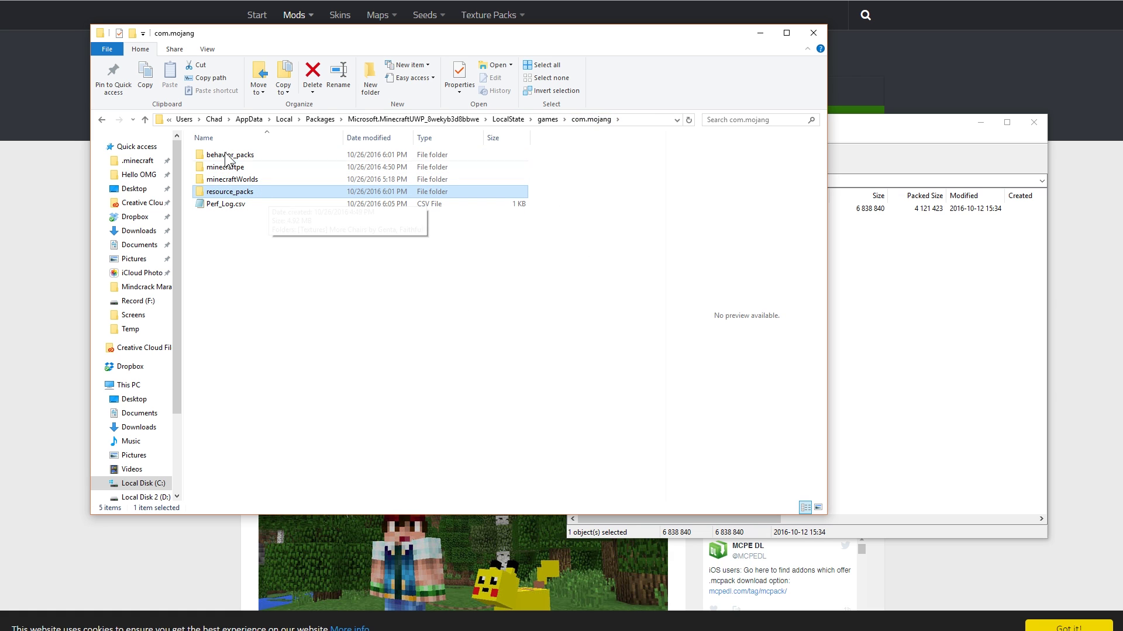
{"action": "left_click", "coordinate": [233, 253]}
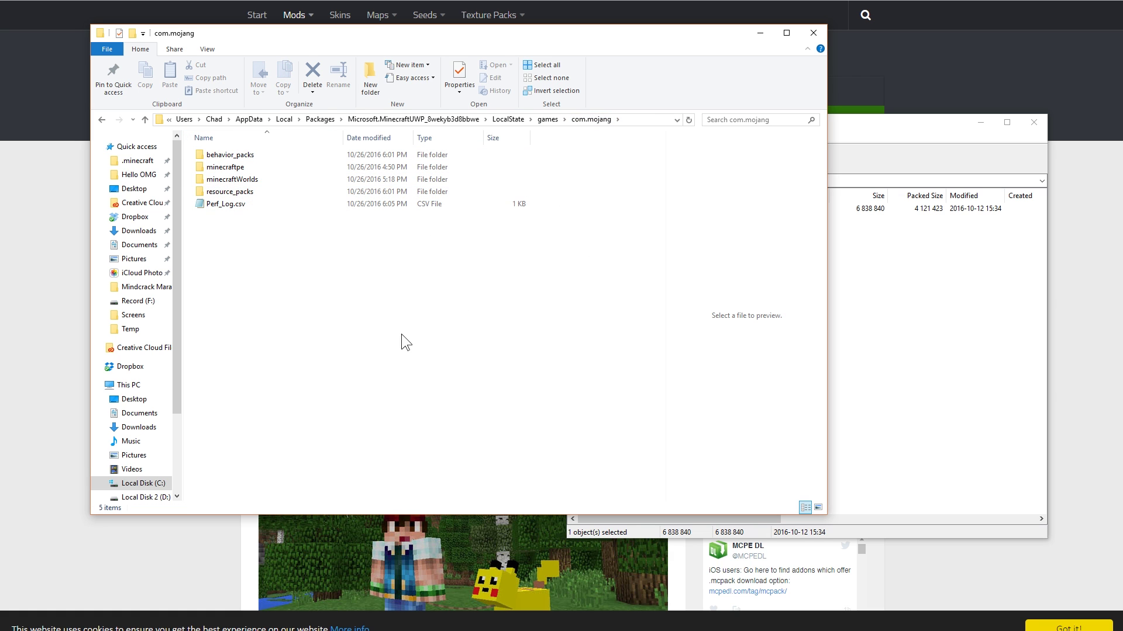
{"action": "left_click", "coordinate": [224, 156]}
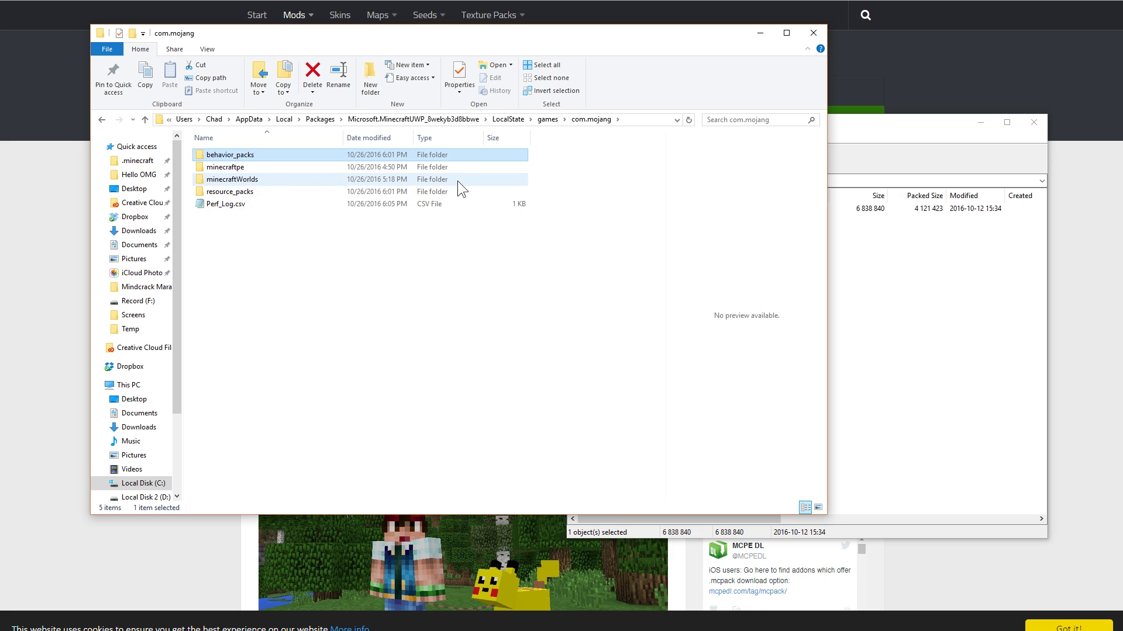
{"action": "key", "text": "Down"}
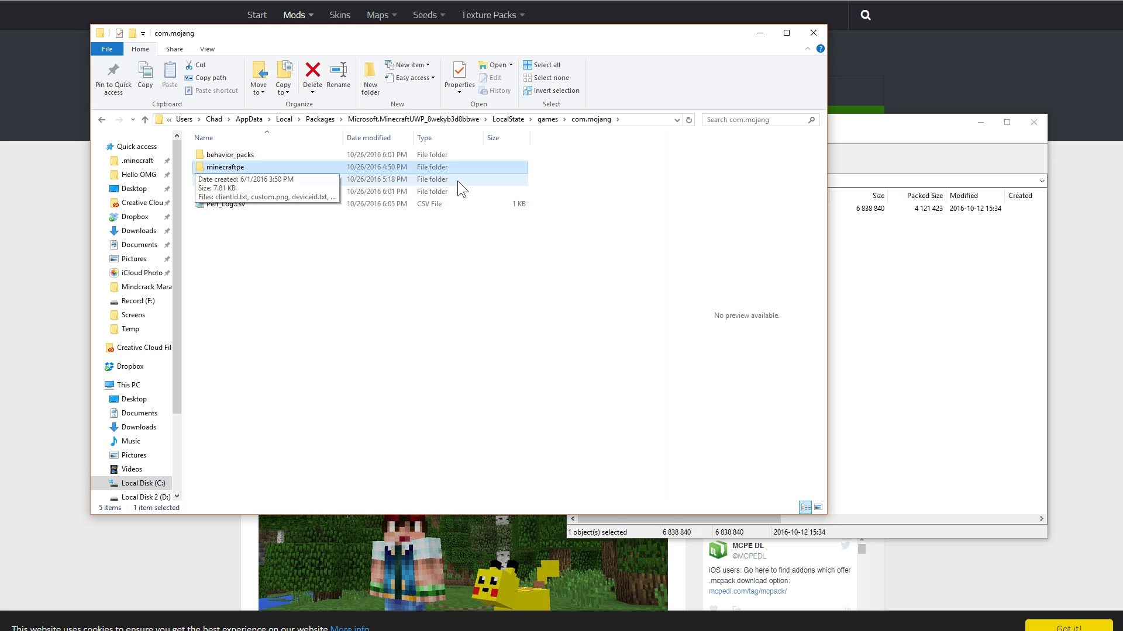
{"action": "key", "text": "Down"}
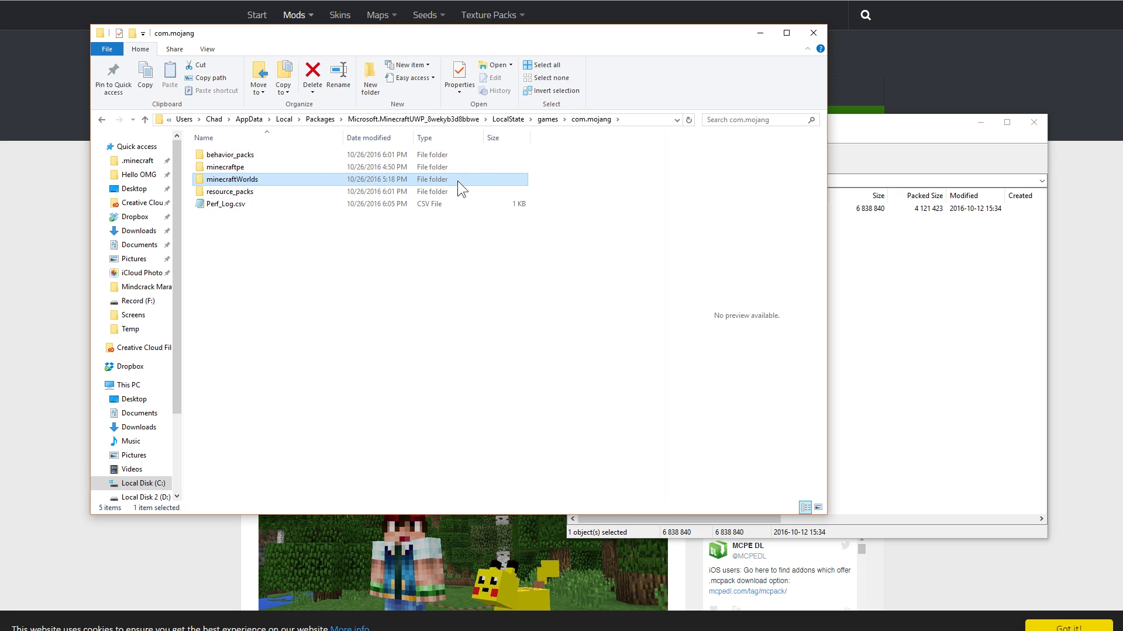
{"action": "left_click", "coordinate": [269, 193]}
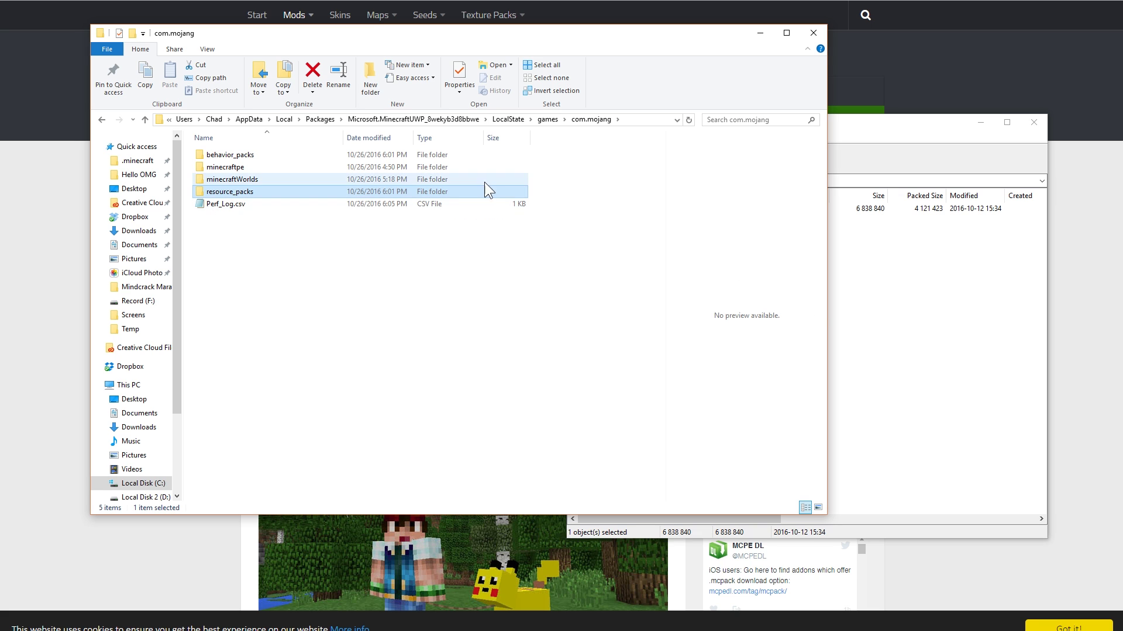
Check the More Chairs packs in behavior_packs and resource_packs, ending in resource_packs.
{"action": "double_click", "coordinate": [243, 155]}
{"action": "left_click", "coordinate": [272, 155]}
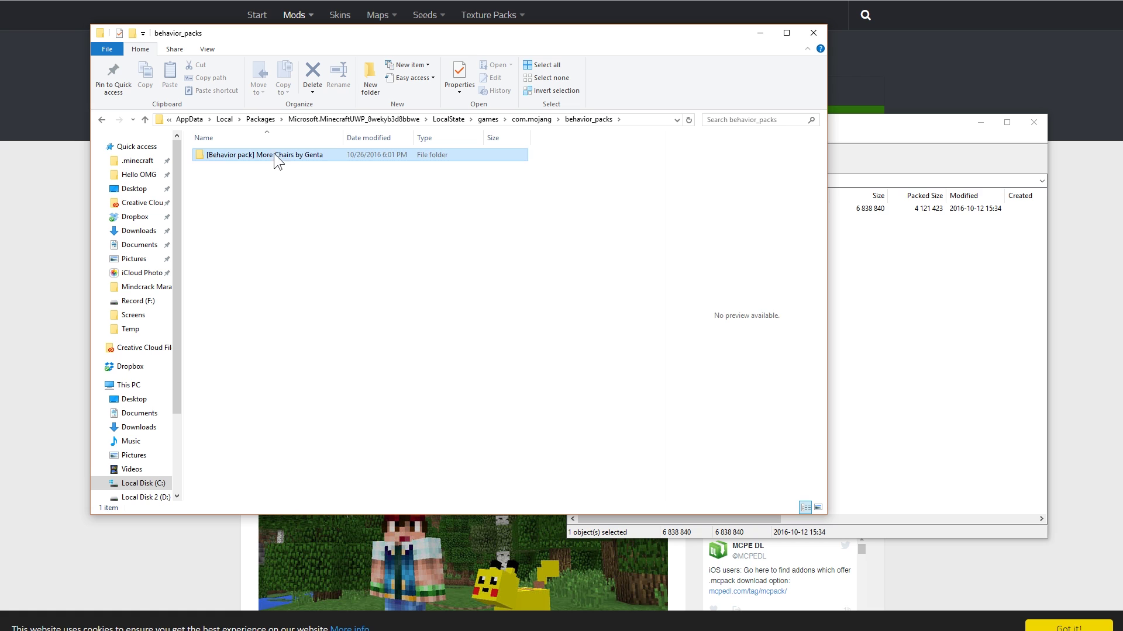
{"action": "left_click", "coordinate": [103, 120]}
{"action": "double_click", "coordinate": [216, 193]}
{"action": "left_click", "coordinate": [224, 155]}
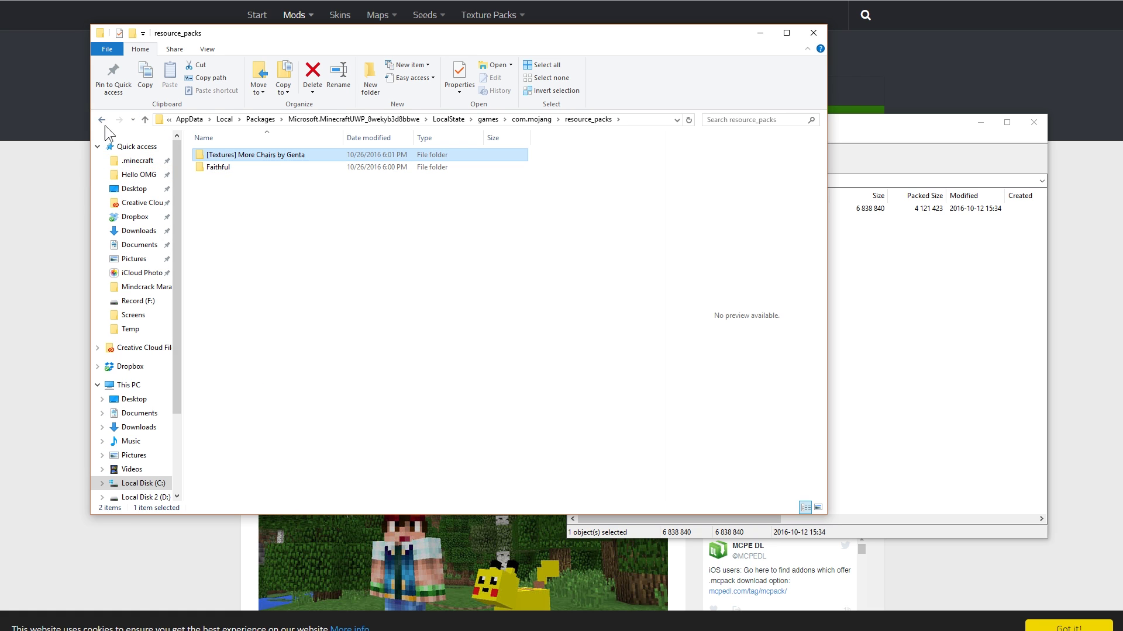
{"action": "left_click", "coordinate": [906, 355]}
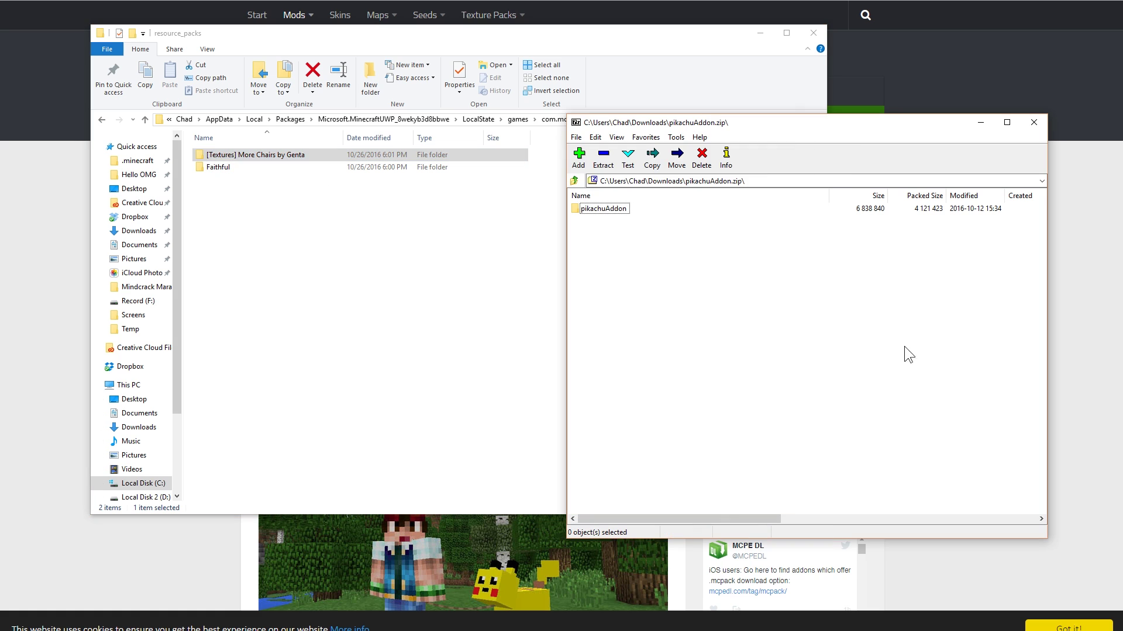
Drag the pikachuAddon folder from 7-Zip into resource_packs, then go up to com.mojang.
{"action": "left_click", "coordinate": [579, 210]}
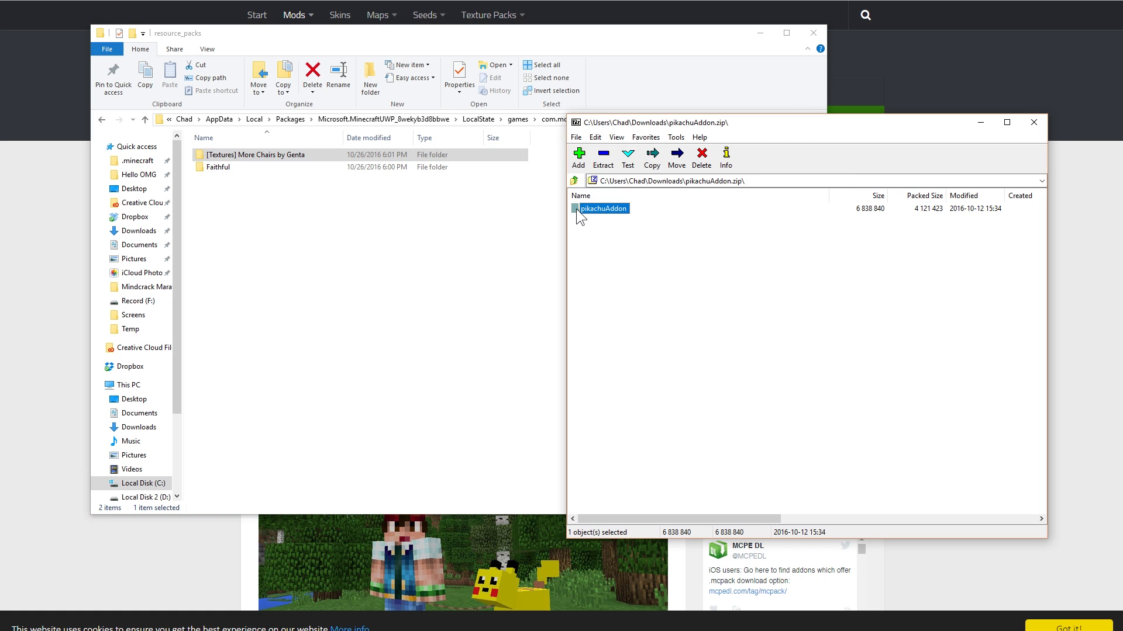
{"action": "left_click_drag", "start_coordinate": [577, 209], "coordinate": [251, 263]}
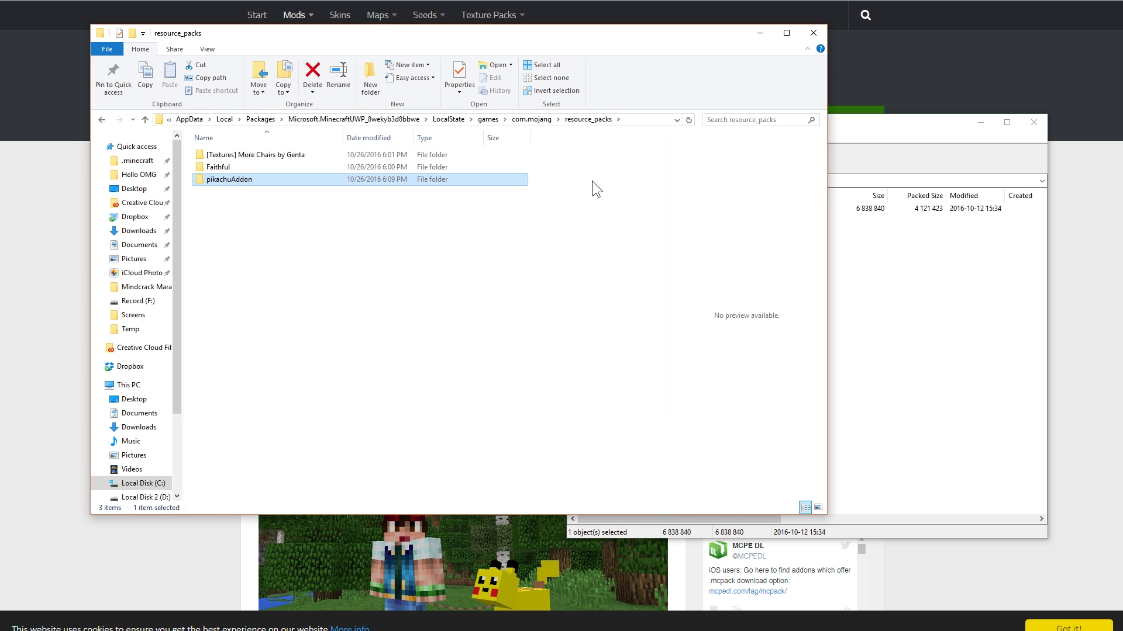
{"action": "left_click", "coordinate": [527, 122]}
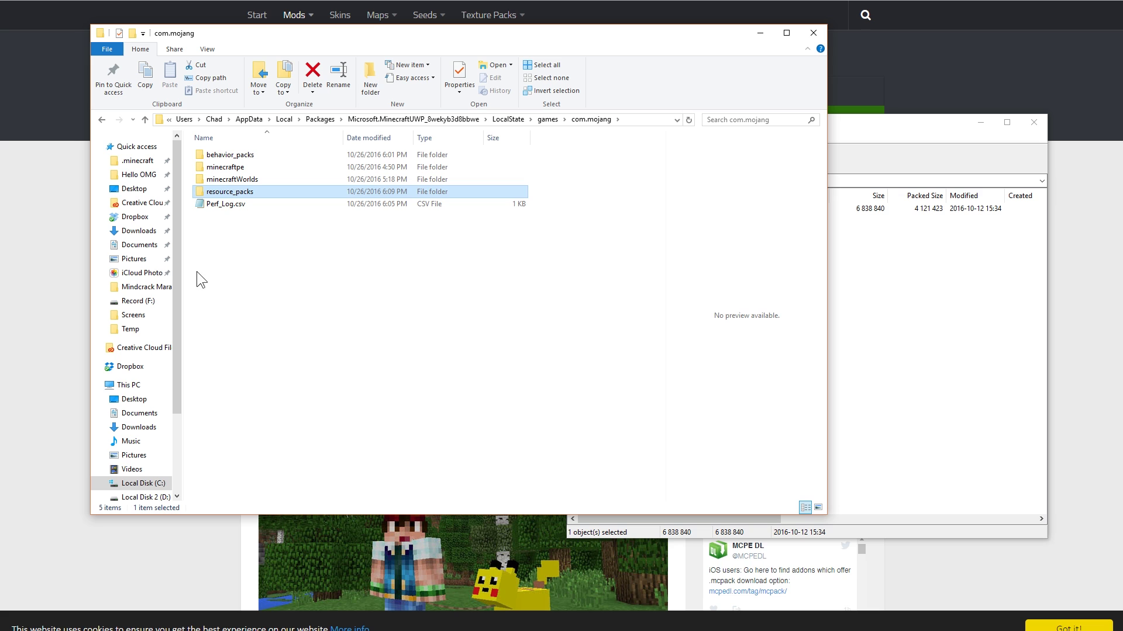
Point out the behavior_packs and resource_packs folders in com.mojang, then clear the selection.
{"action": "left_click", "coordinate": [239, 156]}
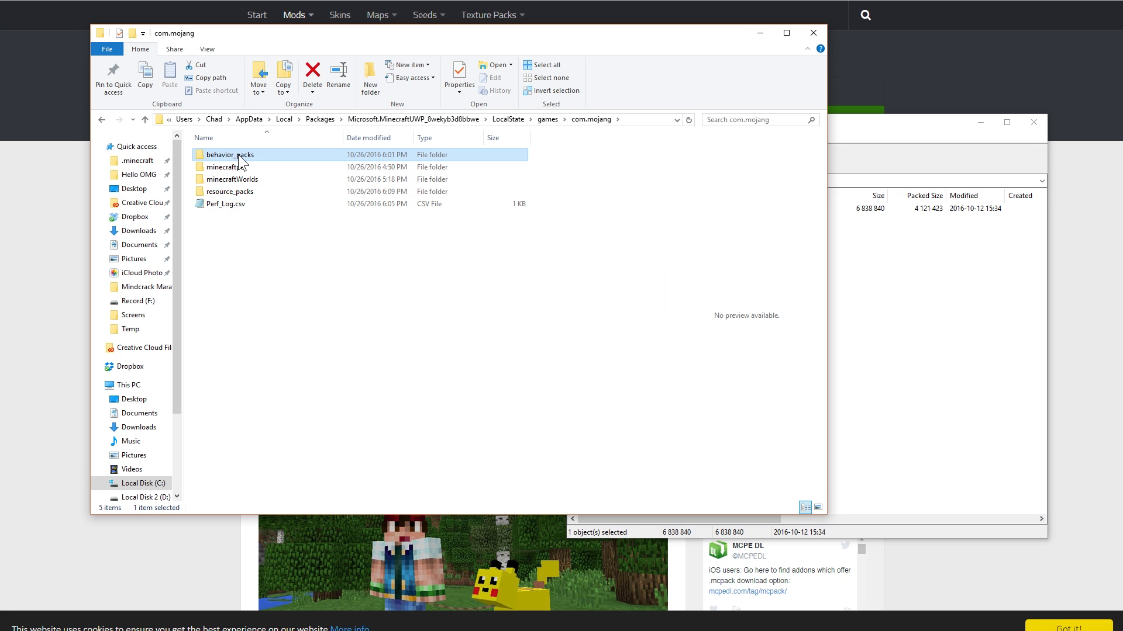
{"action": "left_click", "coordinate": [227, 195]}
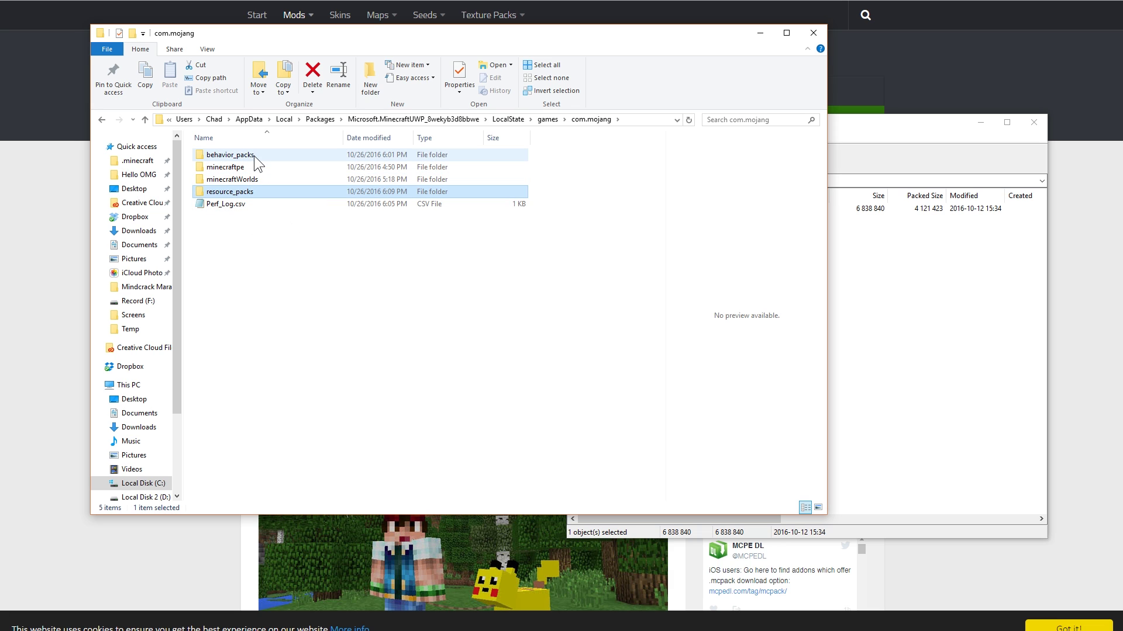
{"action": "left_click", "coordinate": [301, 260]}
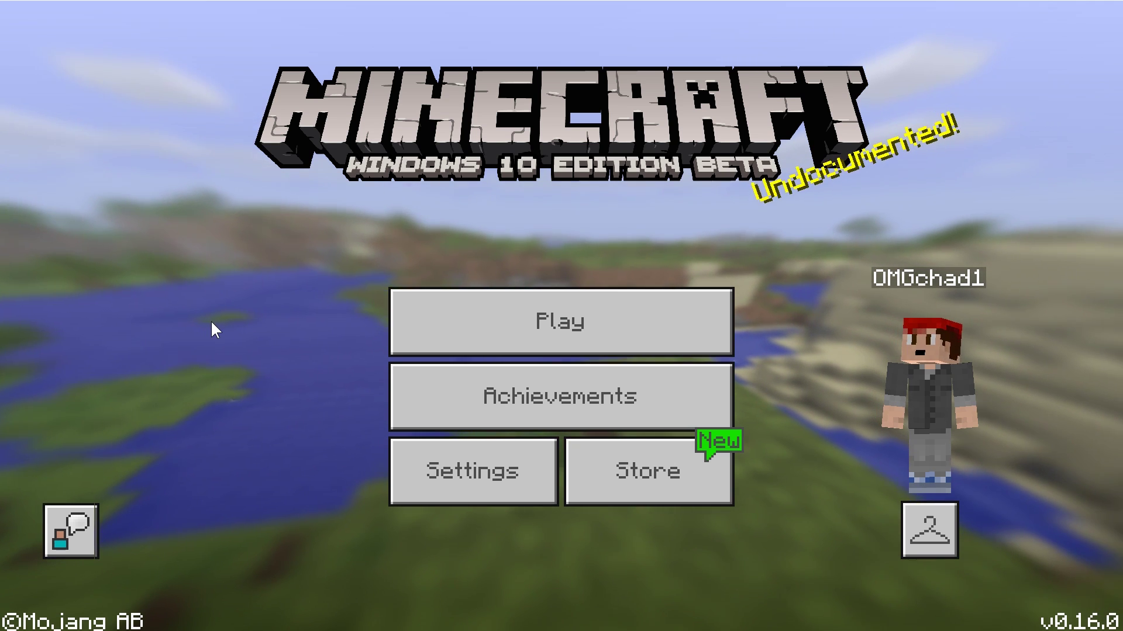
Open Minecraft's Settings and go to Global Resources.
{"action": "left_click", "coordinate": [413, 468]}
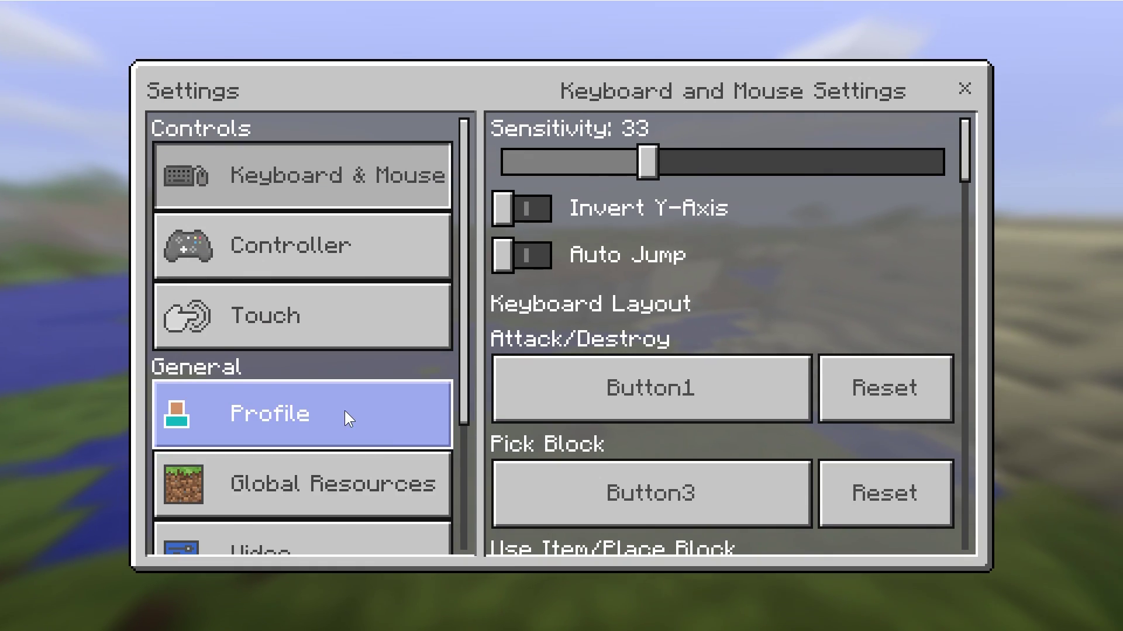
{"action": "scroll", "coordinate": [370, 396], "scroll_direction": "down", "scroll_amount": 3}
{"action": "left_click", "coordinate": [351, 316]}
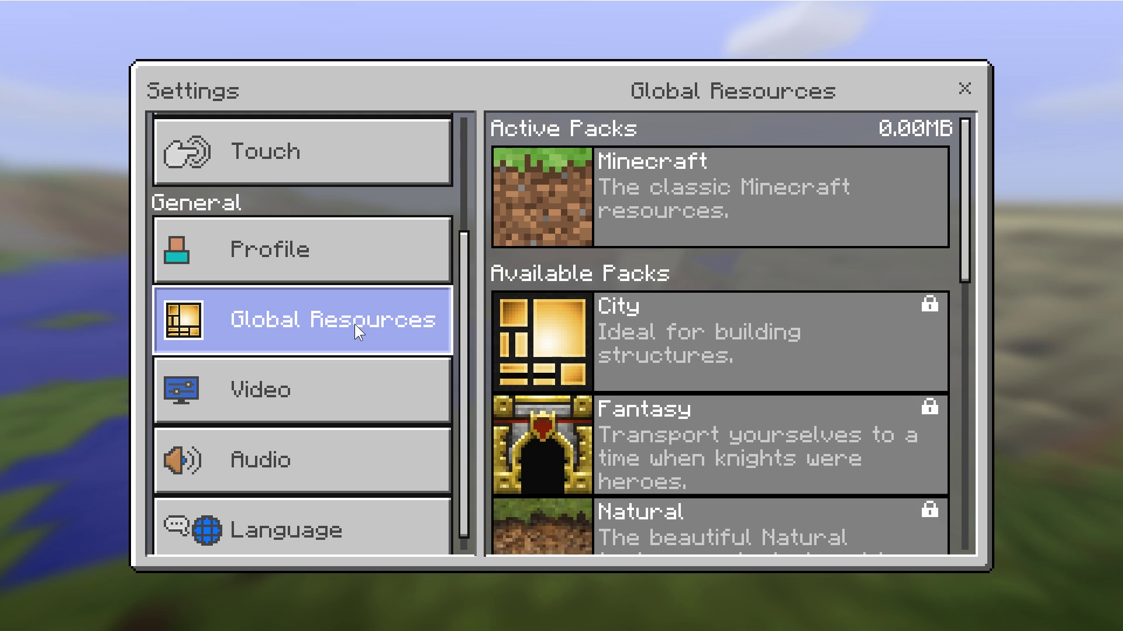
Activate the Faithful and More Chairs texture packs globally.
{"action": "scroll", "coordinate": [788, 346], "scroll_direction": "down", "scroll_amount": 3}
{"action": "scroll", "coordinate": [788, 346], "scroll_direction": "down", "scroll_amount": 3}
{"action": "scroll", "coordinate": [787, 344], "scroll_direction": "down", "scroll_amount": 2}
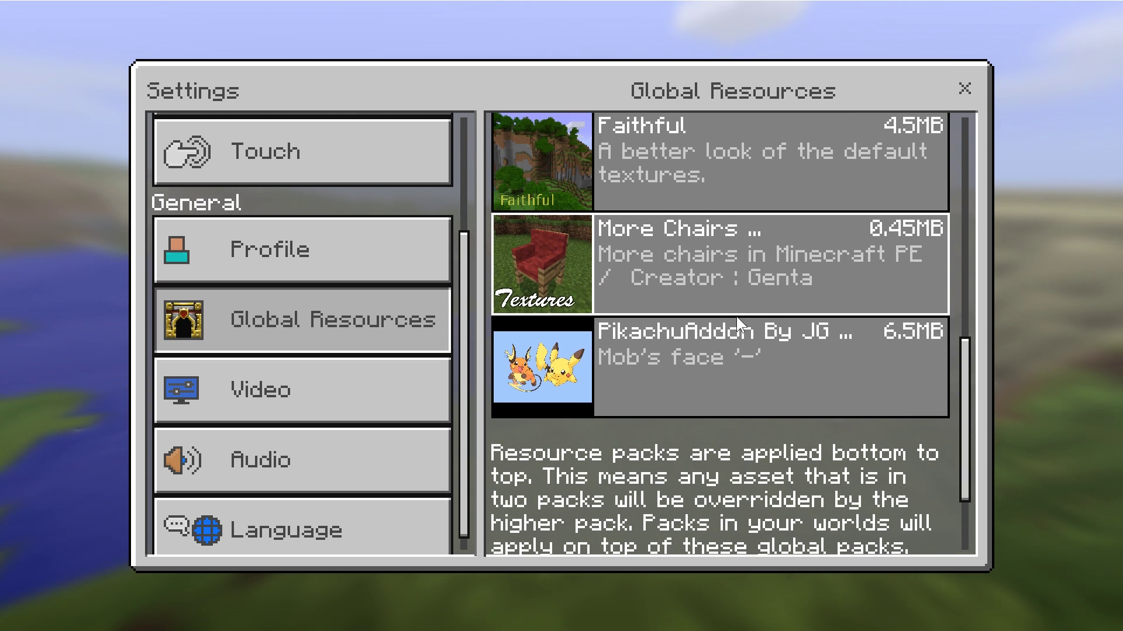
{"action": "scroll", "coordinate": [707, 305], "scroll_direction": "up", "scroll_amount": 3}
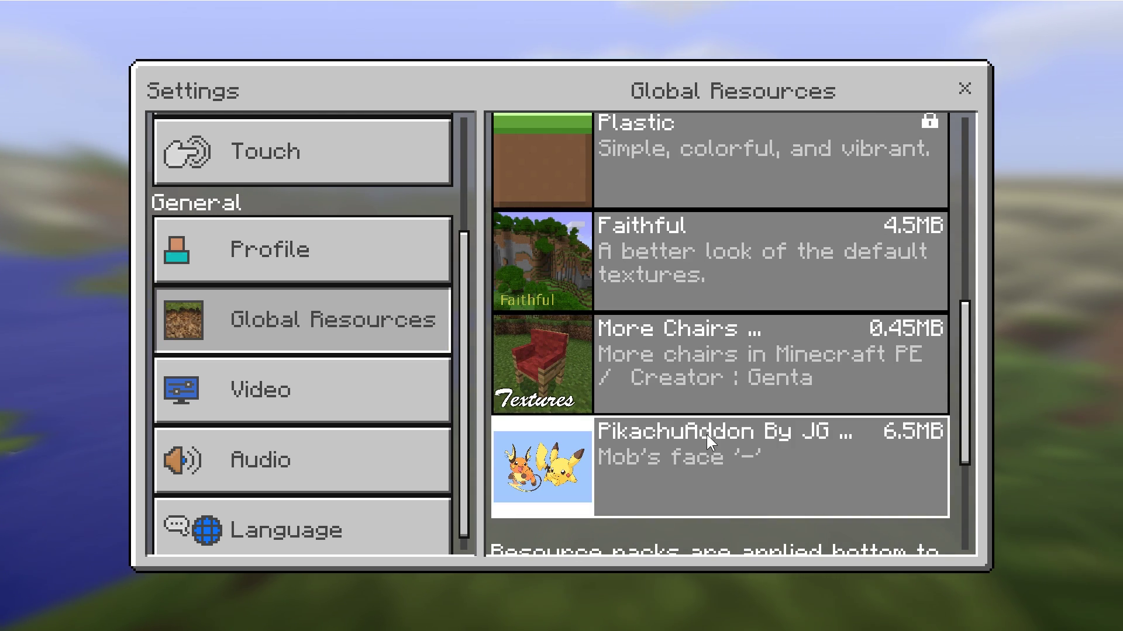
{"action": "left_click", "coordinate": [690, 265]}
{"action": "left_click", "coordinate": [699, 344]}
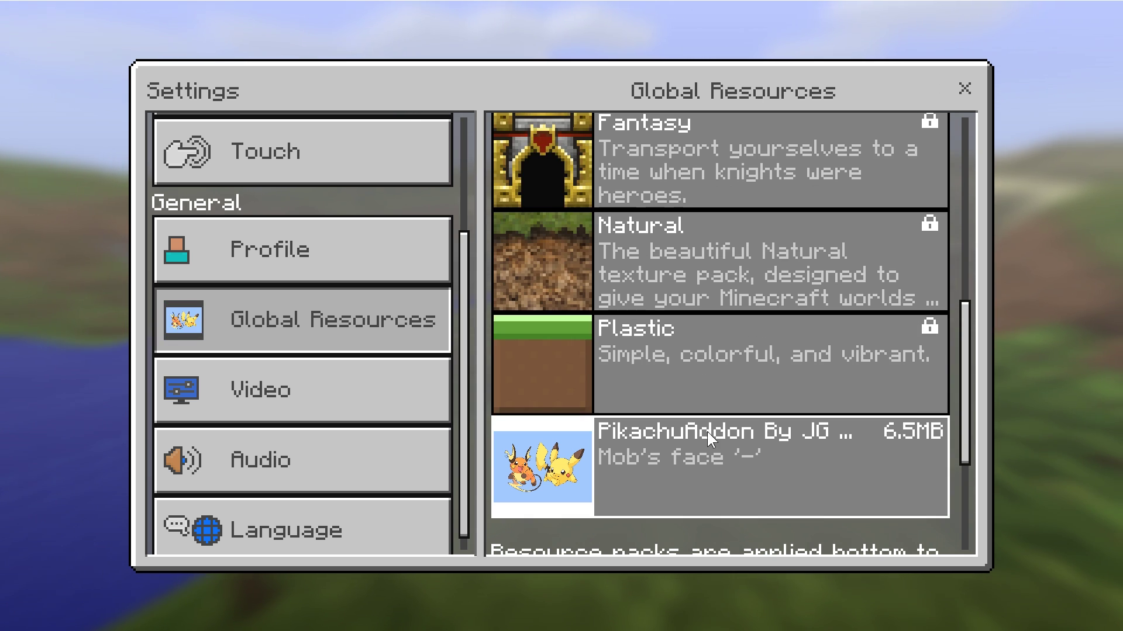
{"action": "scroll", "coordinate": [707, 432], "scroll_direction": "up", "scroll_amount": 5}
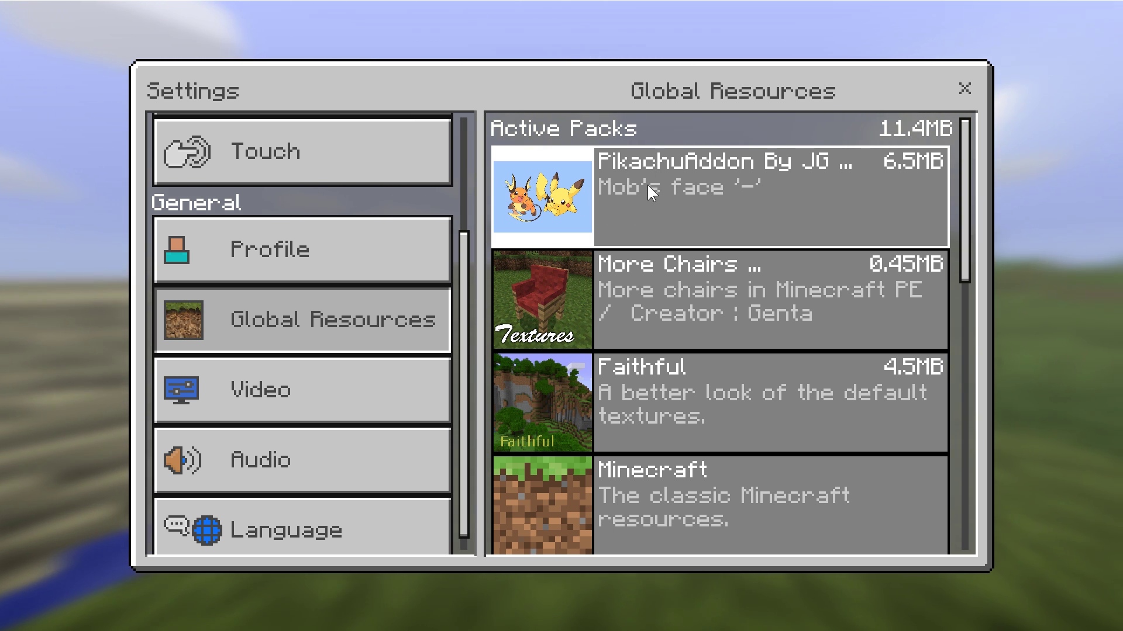
Close Settings and open the Worlds list with Play.
{"action": "left_click", "coordinate": [962, 93]}
{"action": "left_click", "coordinate": [611, 319]}
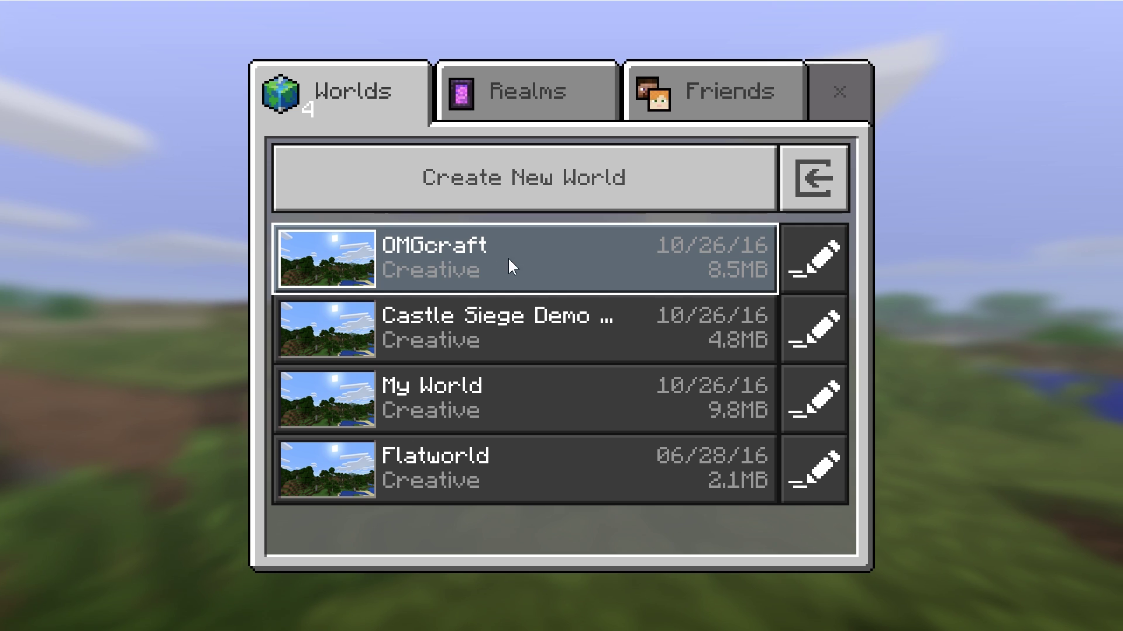
Open the OMGcraft world's settings and go to its Behavior Packs.
{"action": "left_click", "coordinate": [815, 255]}
{"action": "scroll", "coordinate": [352, 461], "scroll_direction": "down", "scroll_amount": 3}
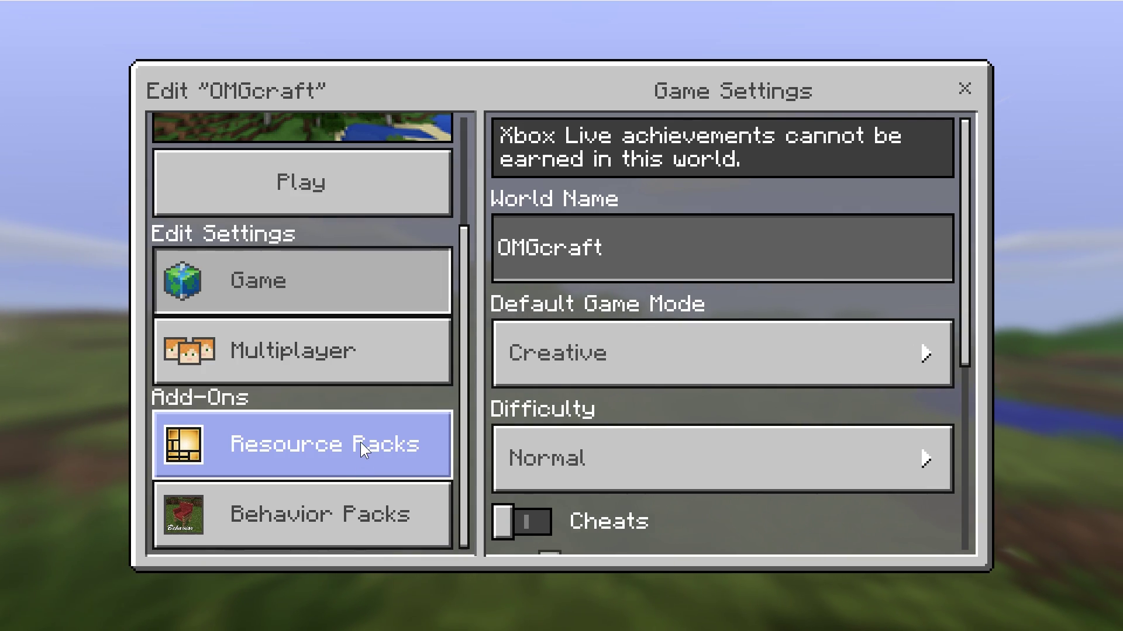
{"action": "left_click", "coordinate": [360, 444]}
{"action": "scroll", "coordinate": [702, 368], "scroll_direction": "down", "scroll_amount": 5}
{"action": "scroll", "coordinate": [704, 371], "scroll_direction": "down", "scroll_amount": 3}
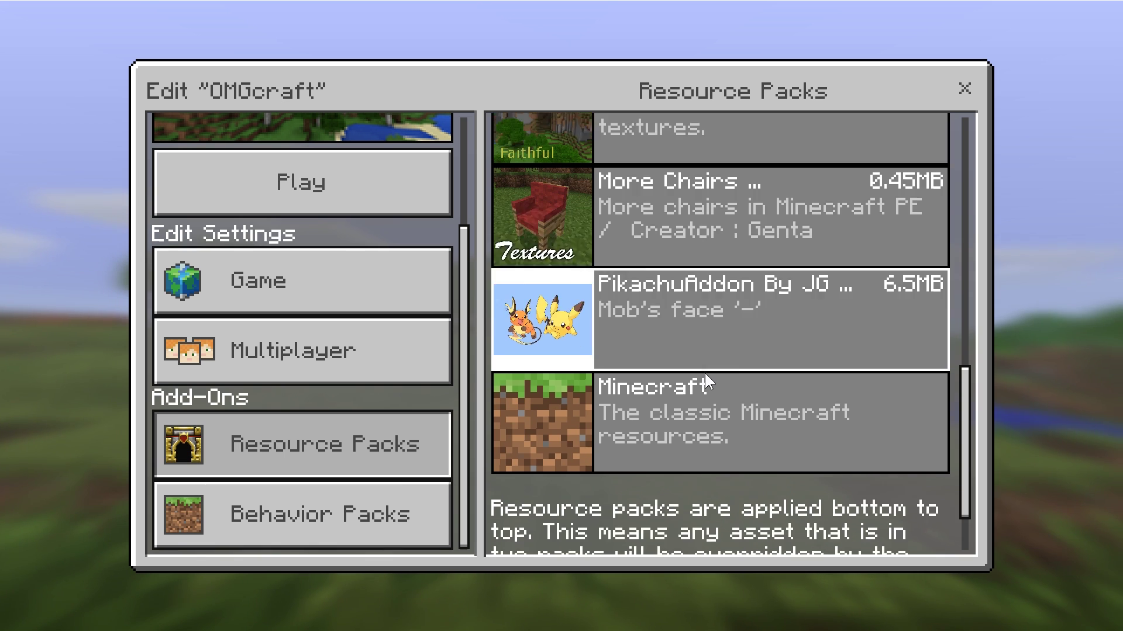
{"action": "left_click", "coordinate": [351, 529]}
Add the More Chairs behavior pack to OMGcraft, accepting the behavior-pack warning.
{"action": "left_click", "coordinate": [612, 343]}
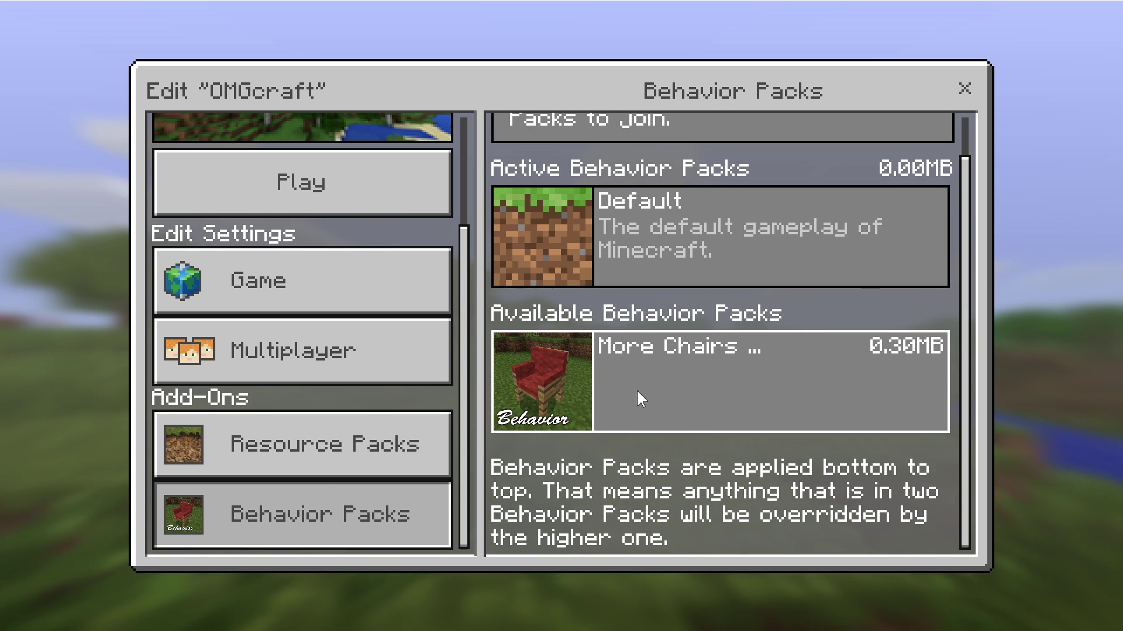
{"action": "left_click", "coordinate": [616, 429]}
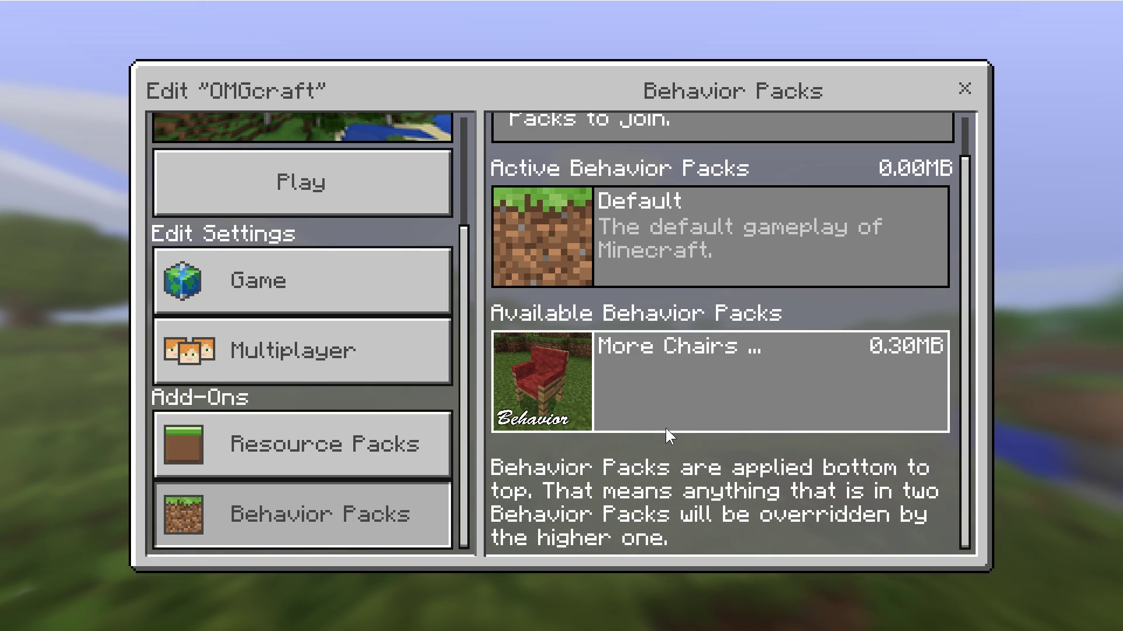
{"action": "scroll", "coordinate": [635, 444], "scroll_direction": "up", "scroll_amount": 1}
{"action": "left_click", "coordinate": [635, 444]}
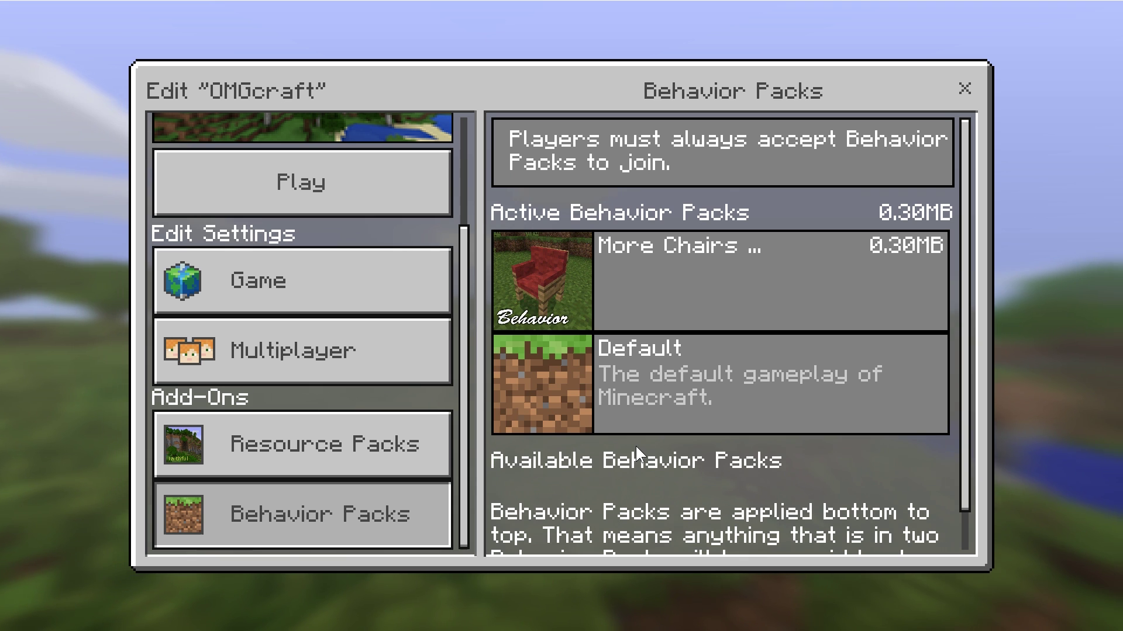
In OMGcraft's Resource Packs list, turn on Faithful, More Chairs and PikachuAddon, then close settings to save them.
{"action": "left_click", "coordinate": [311, 451]}
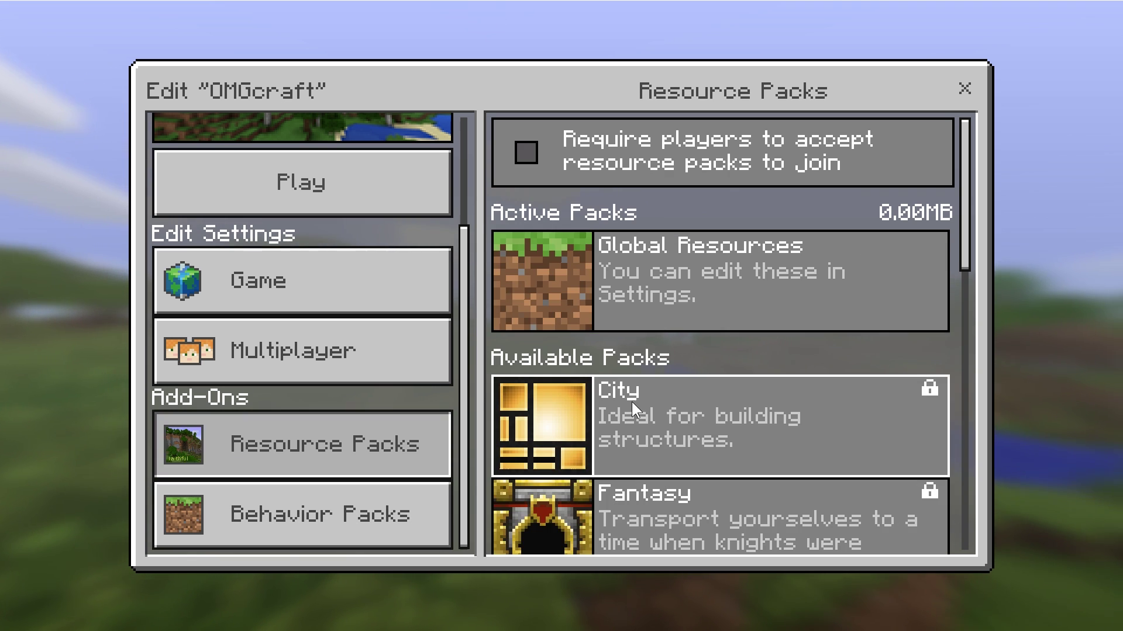
{"action": "scroll", "coordinate": [609, 405], "scroll_direction": "down", "scroll_amount": 10}
{"action": "left_click", "coordinate": [690, 360]}
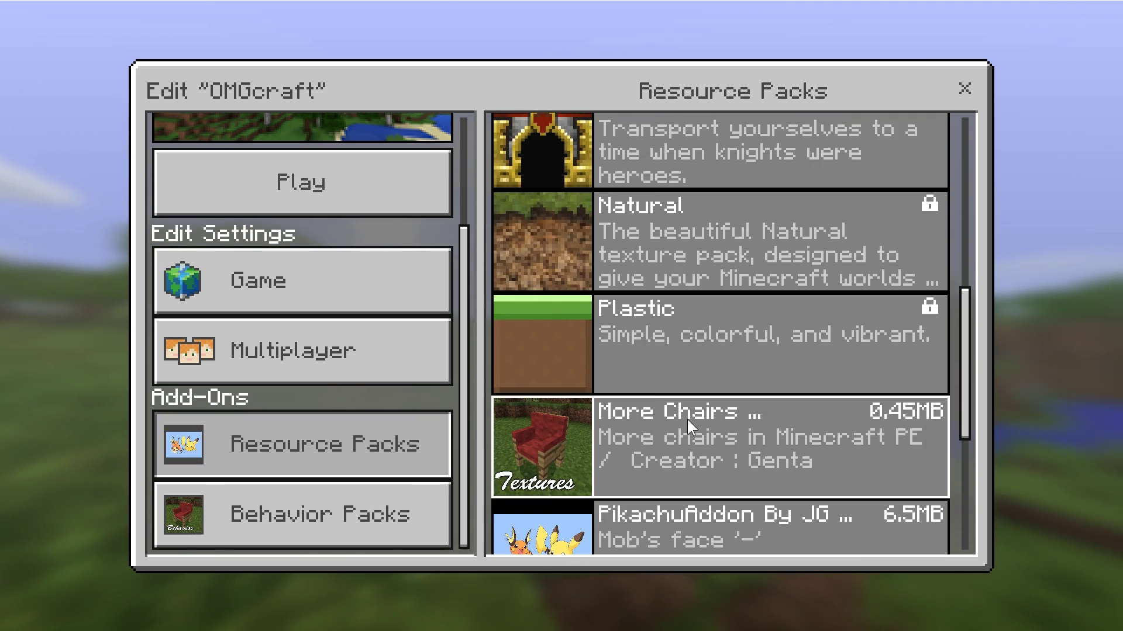
{"action": "left_click", "coordinate": [687, 419]}
{"action": "left_click", "coordinate": [690, 517]}
{"action": "scroll", "coordinate": [661, 312], "scroll_direction": "up", "scroll_amount": 8}
{"action": "scroll", "coordinate": [704, 365], "scroll_direction": "down", "scroll_amount": 5}
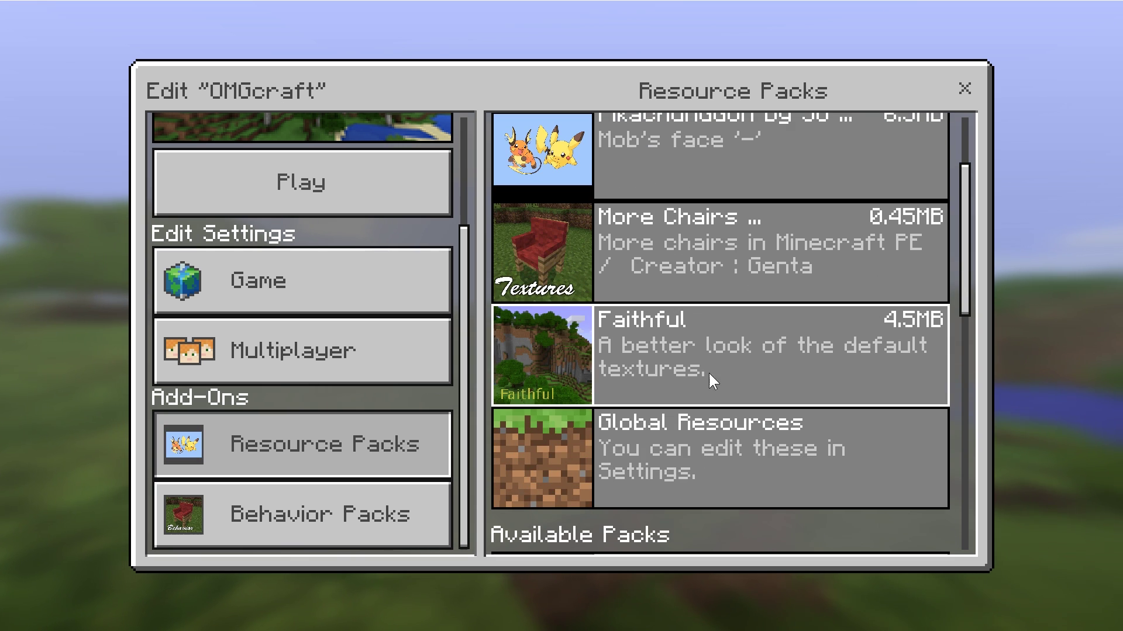
{"action": "scroll", "coordinate": [699, 451], "scroll_direction": "up", "scroll_amount": 5}
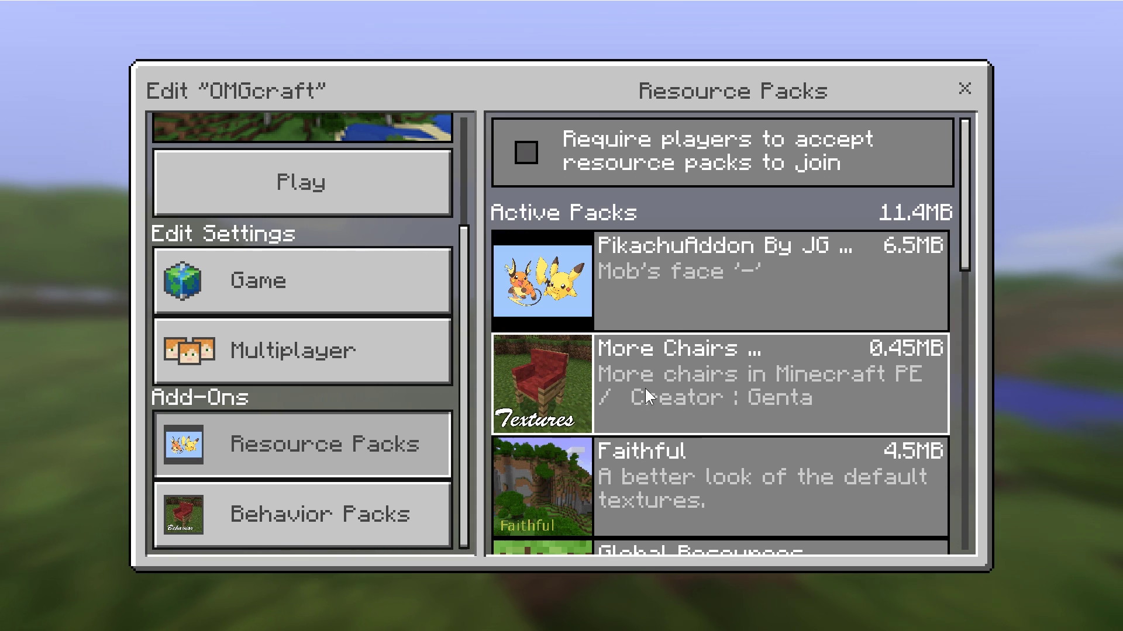
{"action": "left_click", "coordinate": [964, 89]}
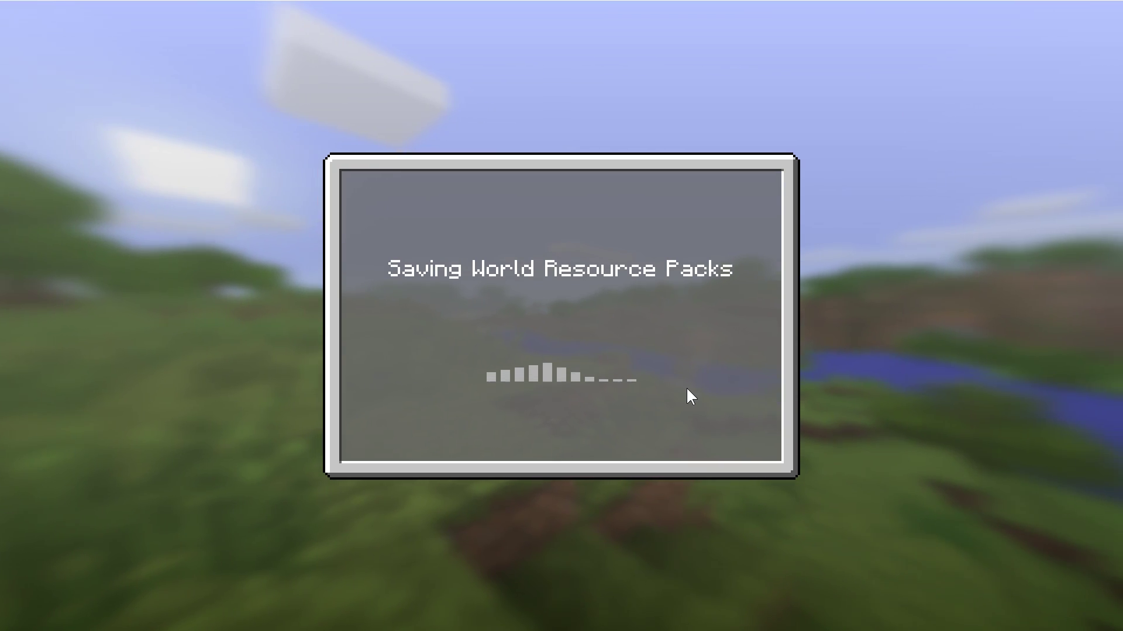